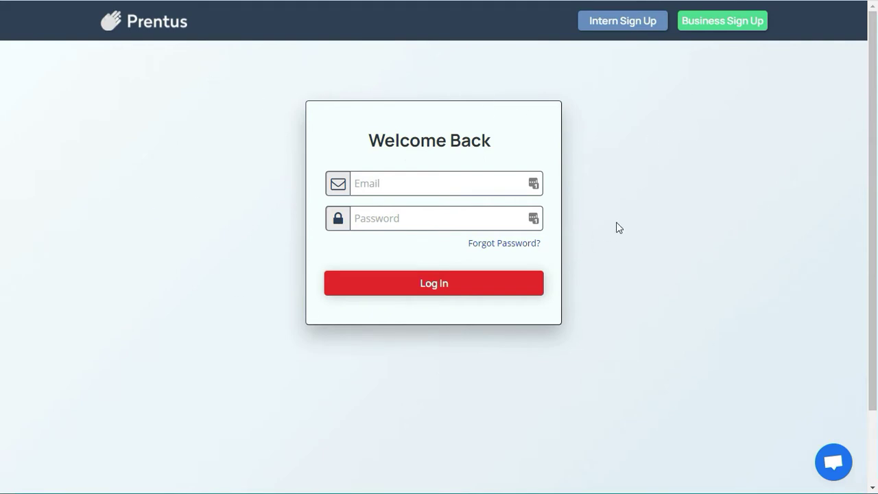
Step: Begin an intern sign-up and confirm meeting the listed internship requirements
click(632, 26)
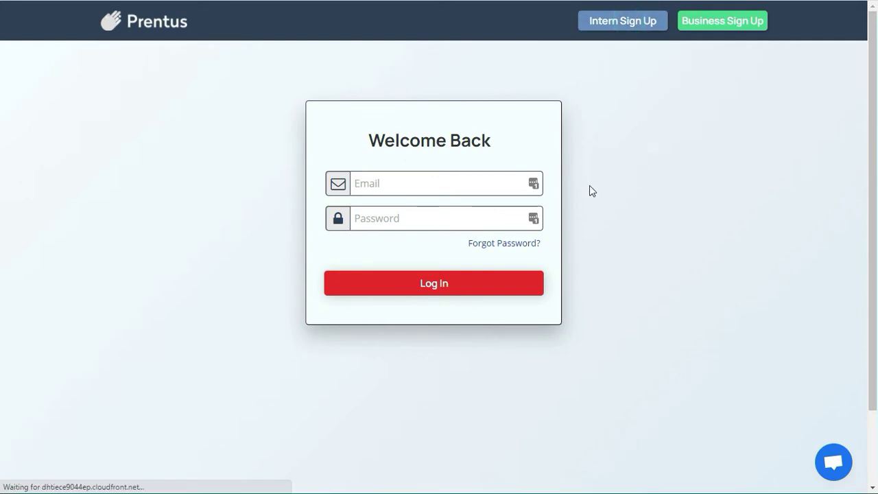
scroll(391, 205, down, 1)
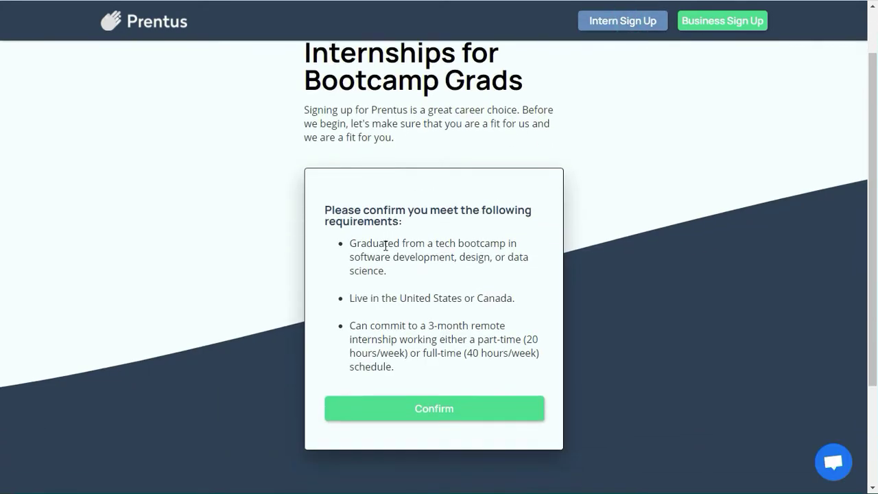
click(477, 415)
click(414, 407)
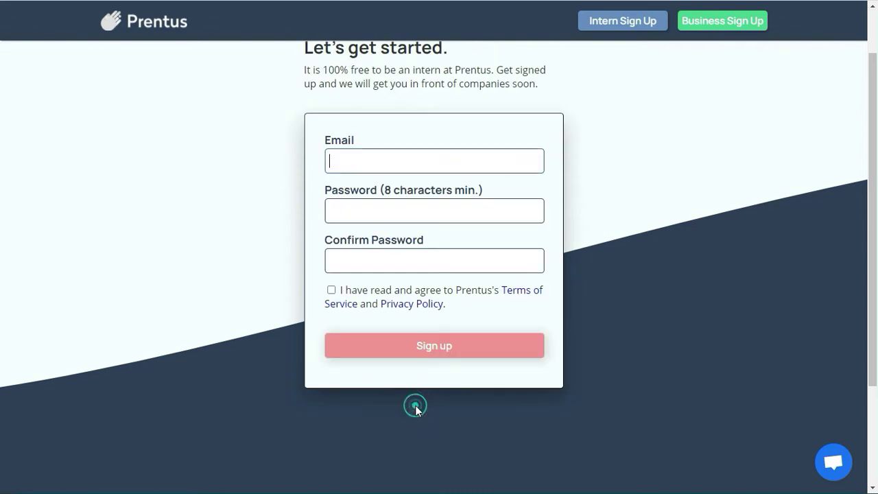
Step: Create the intern account with an e-mail address and password, accepting the terms and privacy policy
click(360, 165)
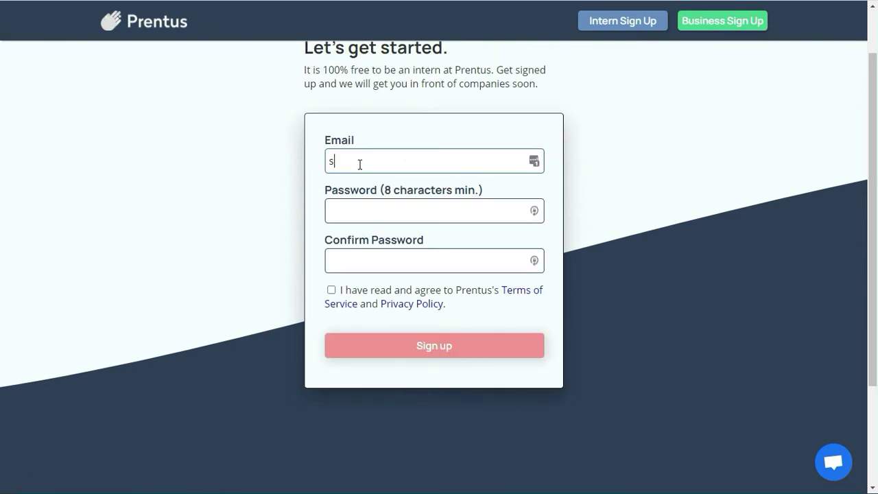
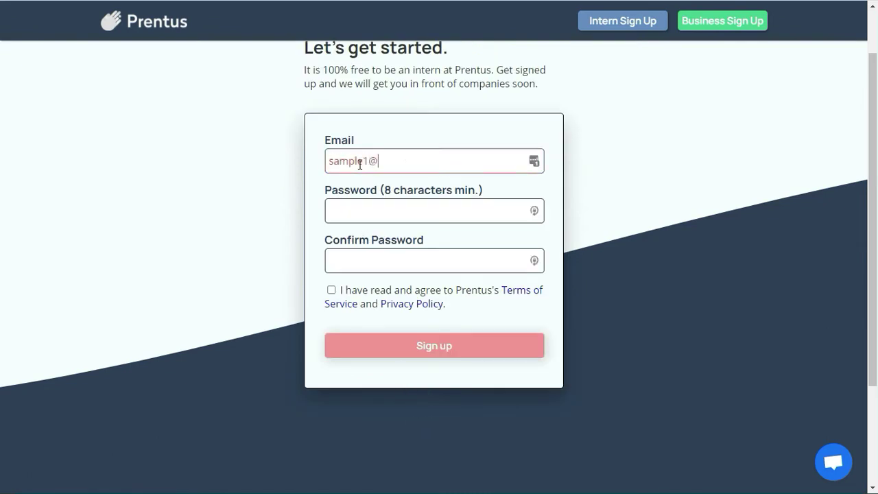
key(Tab)
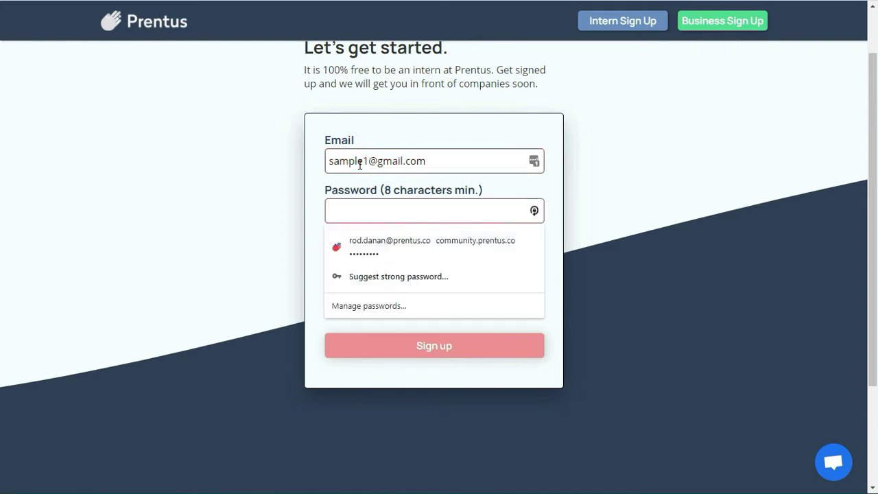
text(password)
key(Tab)
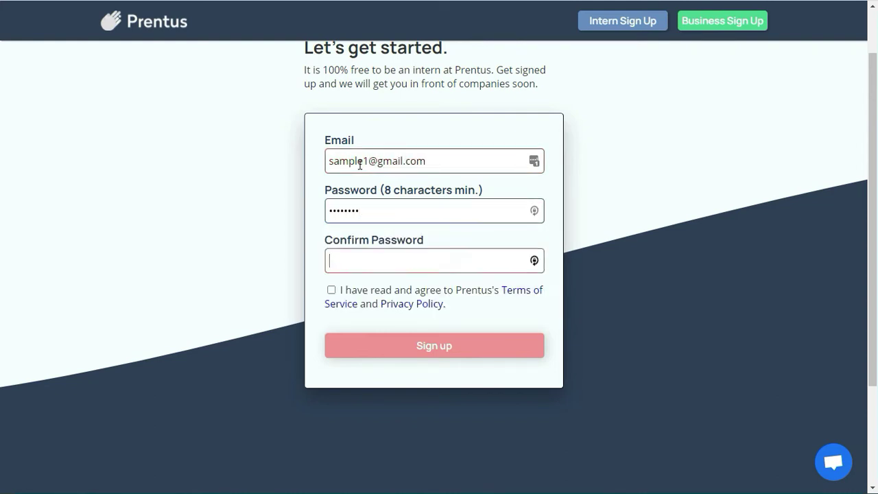
text(pas)
click(331, 290)
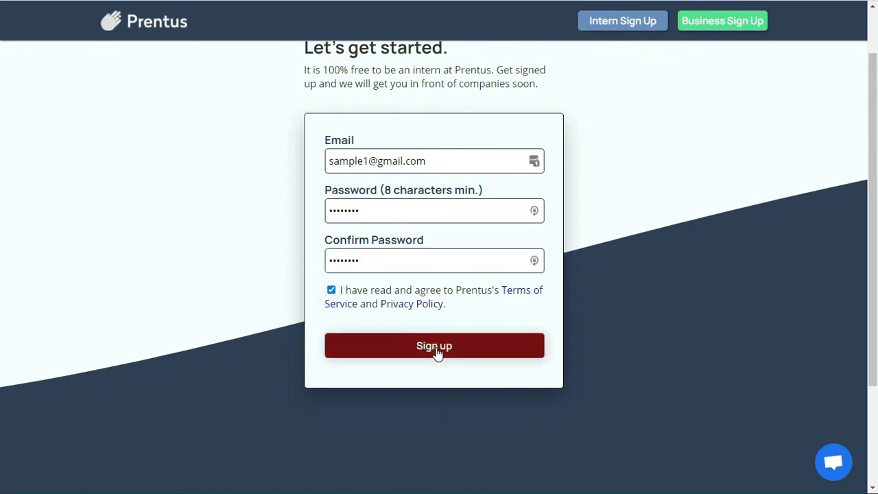
click(436, 346)
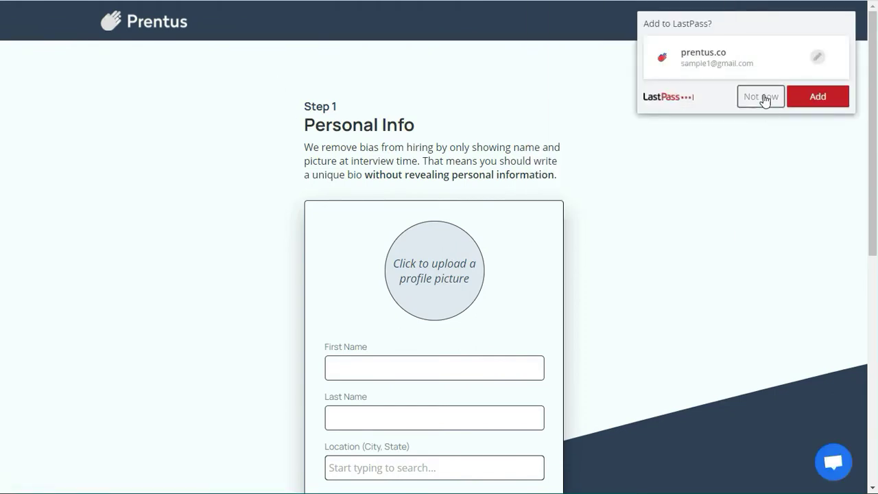
Step: Dismiss the password-manager prompt and save profile-pic from Downloads as the cropped profile photo
click(765, 100)
scroll(328, 198, down, 1)
scroll(327, 199, up, 1)
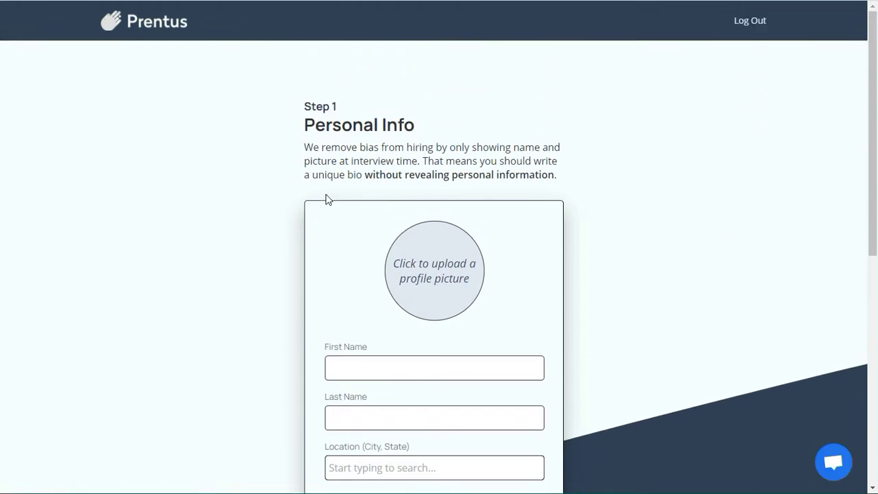
click(420, 275)
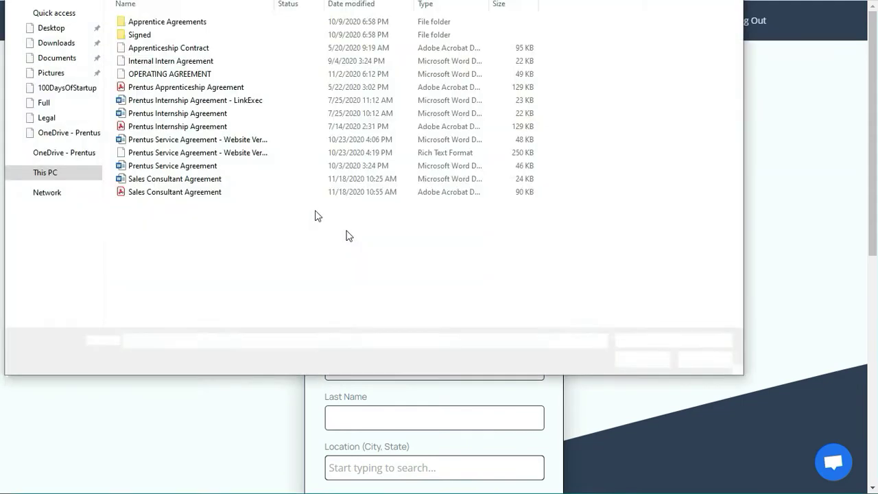
click(71, 28)
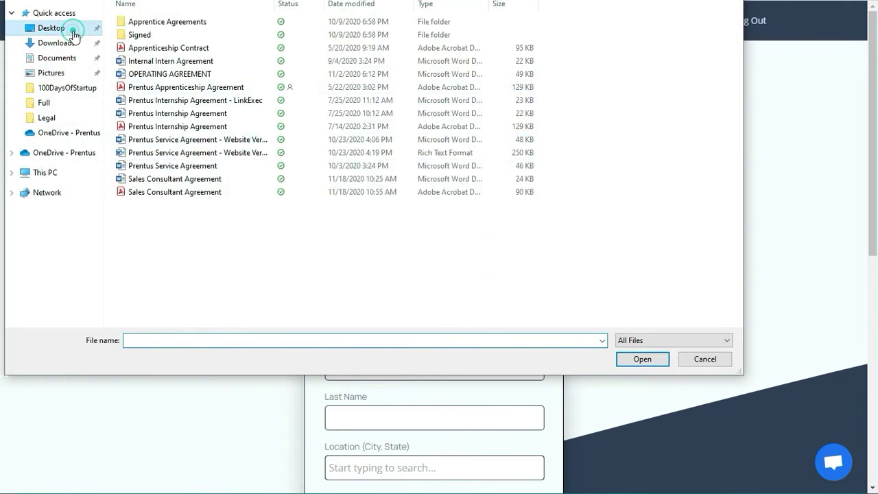
click(52, 43)
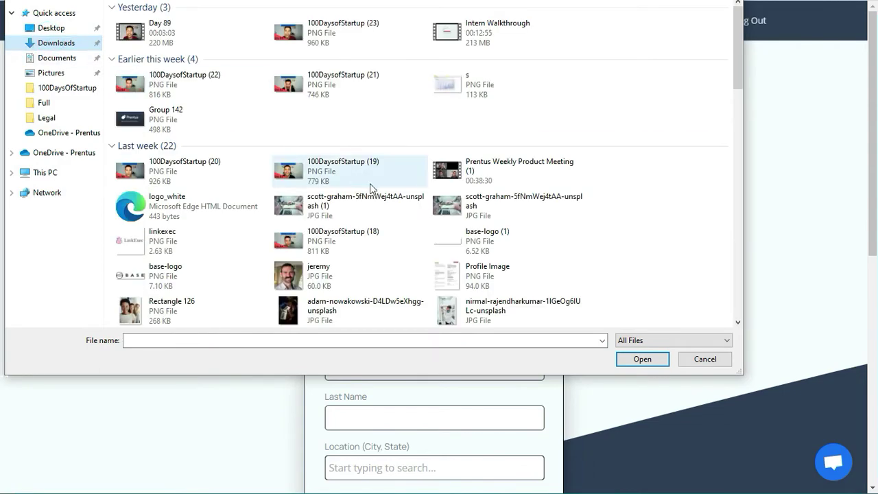
scroll(370, 183, down, 3)
scroll(370, 184, up, 5)
scroll(395, 234, down, 4)
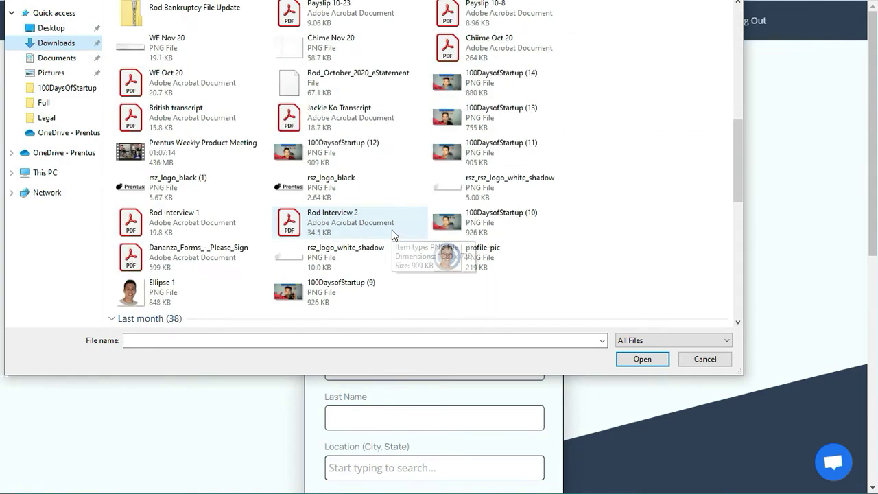
double_click(454, 262)
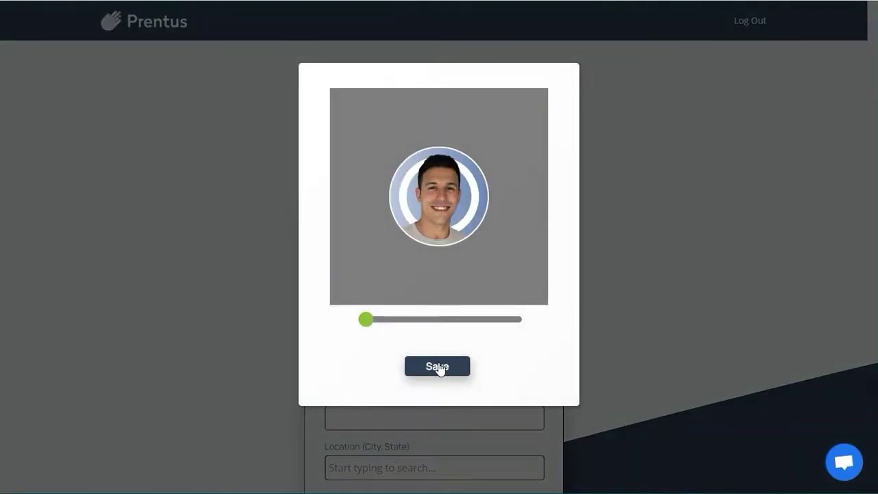
click(433, 368)
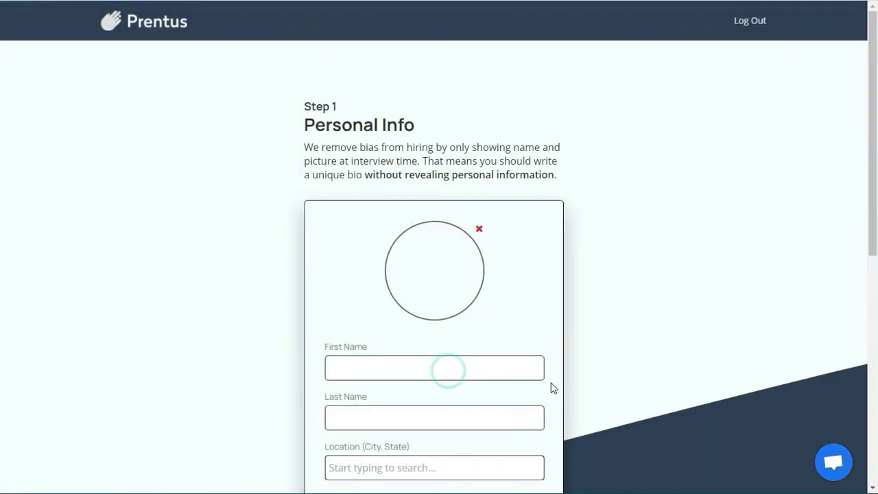
Step: Enter the intern's first and last name
scroll(417, 304, down, 2)
click(402, 249)
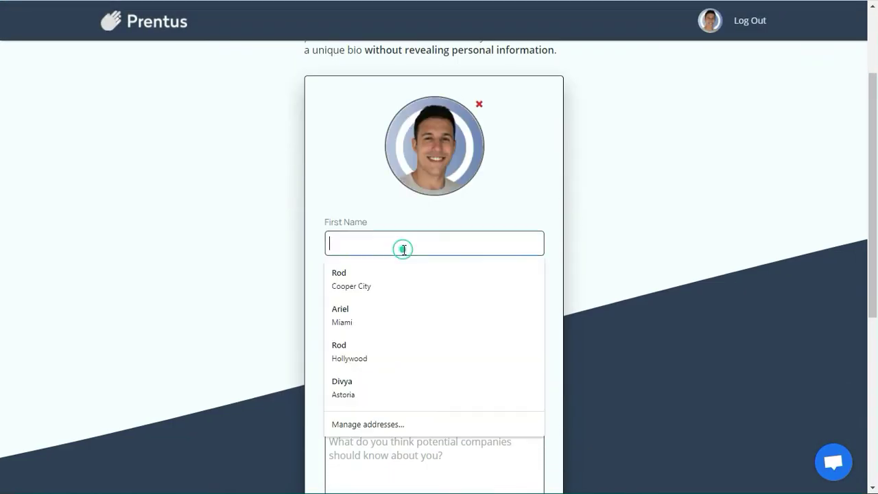
key(Tab)
key(Tab)
key(Tab)
key(Tab)
text(DS)
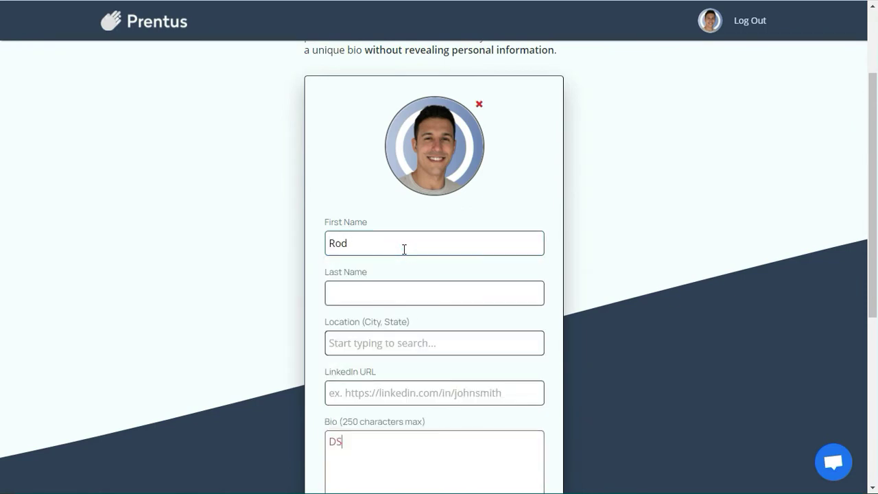
click(394, 284)
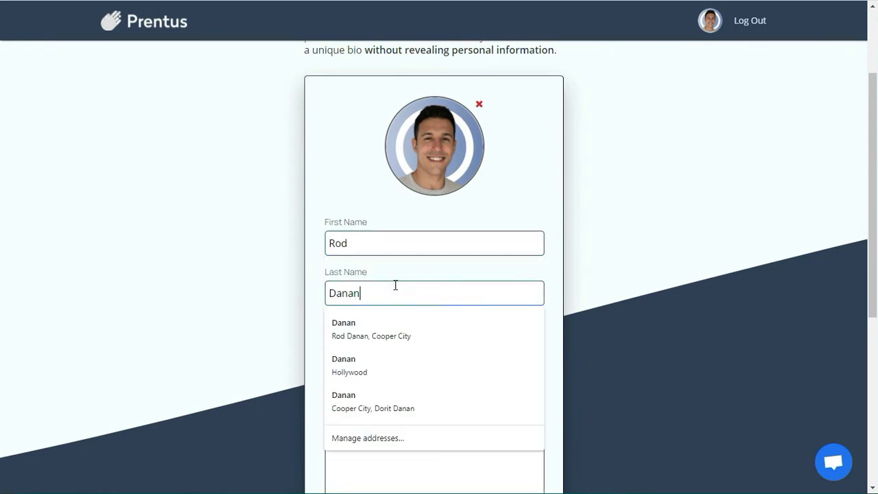
click(384, 281)
Step: Set the location to Miami, FL, USA and add the LinkedIn profile URL
click(417, 355)
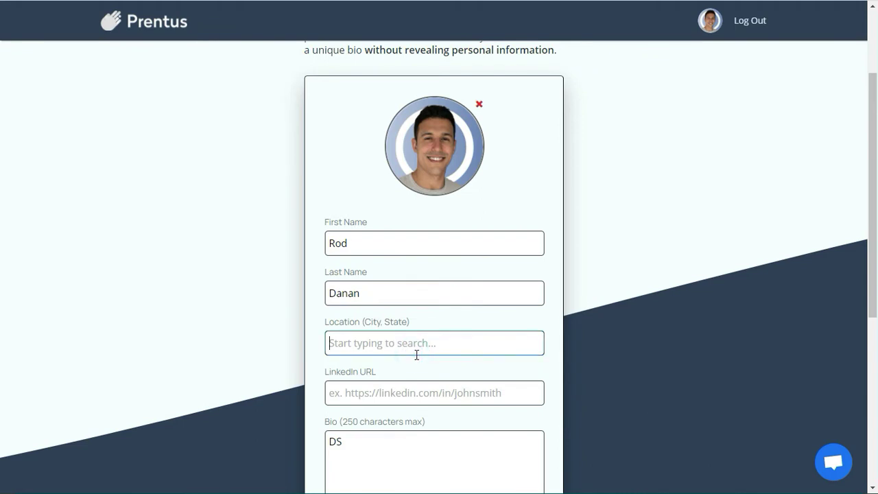
text(miami)
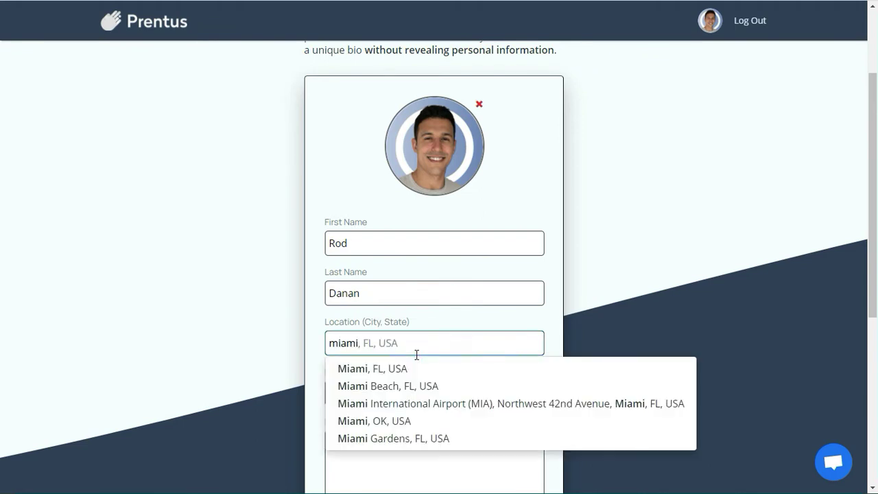
click(416, 368)
click(422, 390)
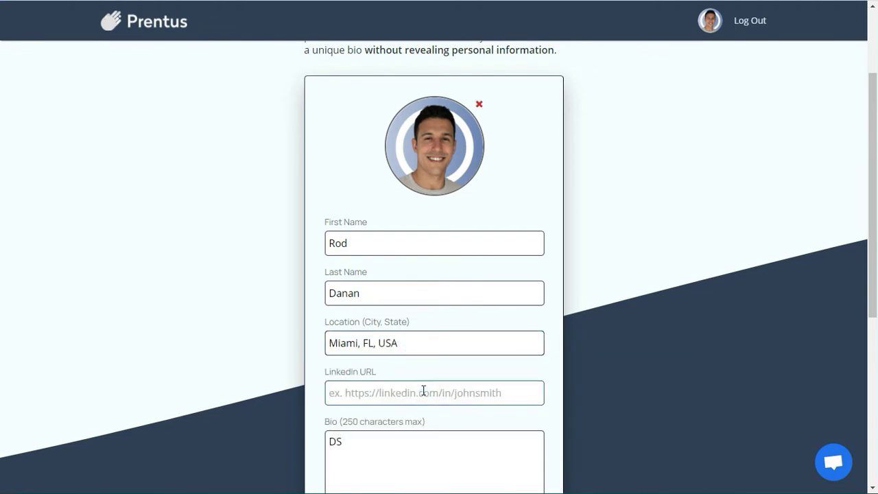
text(https://)
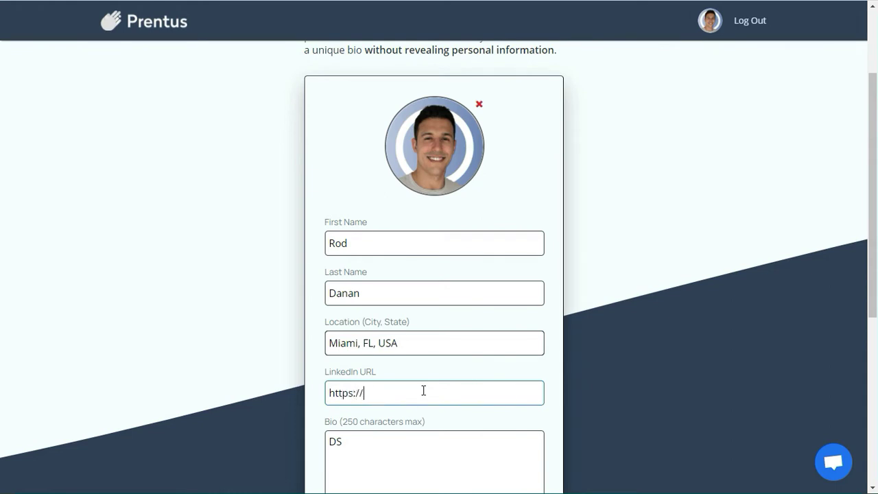
text(linkedin.com/in/rodhdanan)
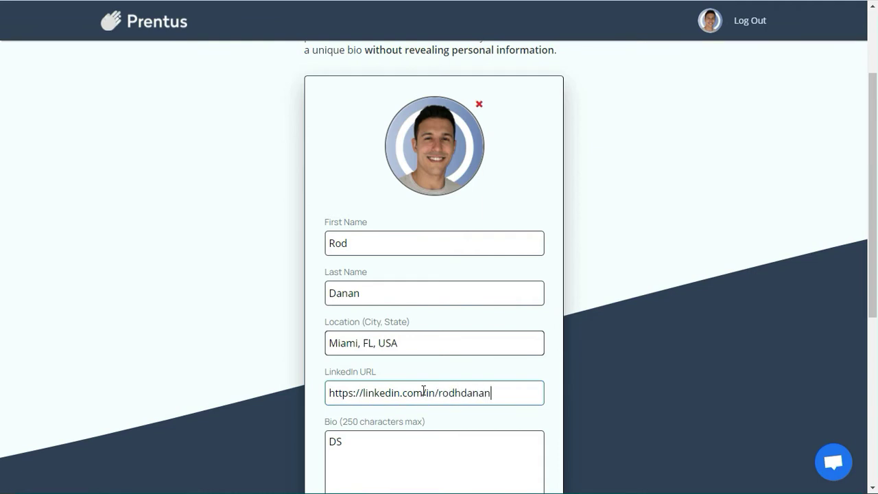
scroll(424, 390, down, 4)
scroll(414, 110, up, 4)
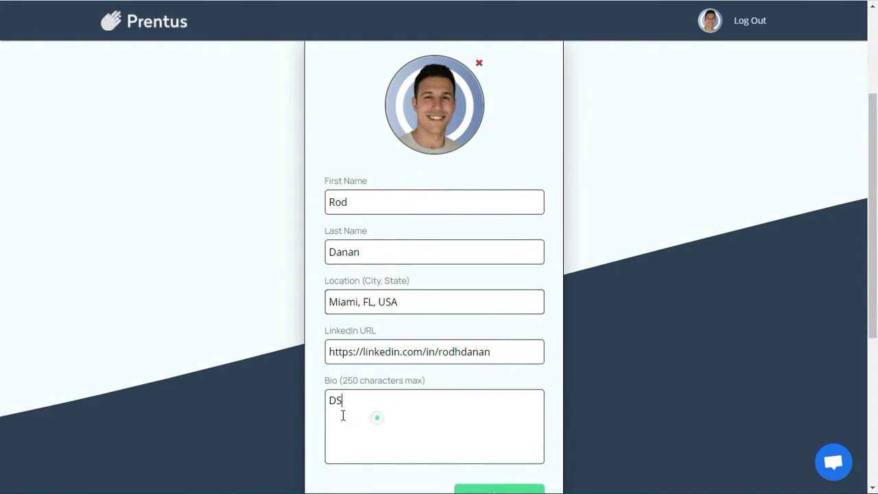
Step: Replace the stray DS text with a bio about being a self-taught data scientist who plays basketball
drag(343, 412, 293, 403)
text(I'm a self-taught data scienti)
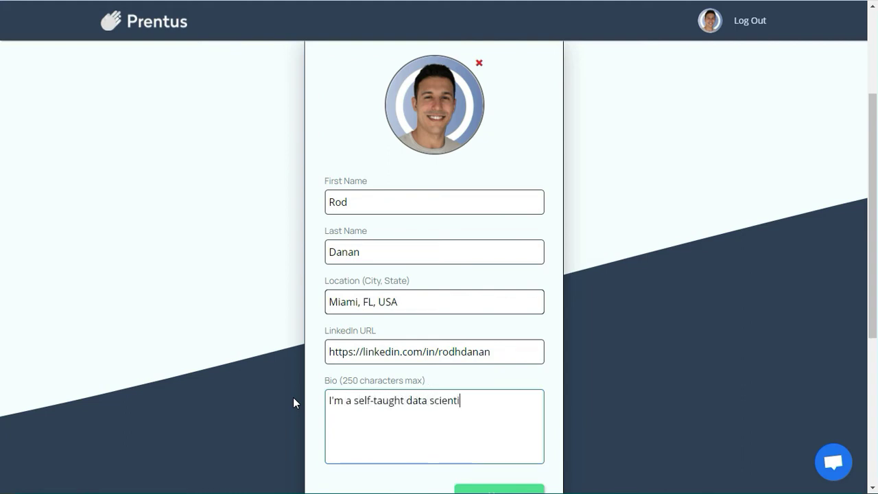
text(st that started)
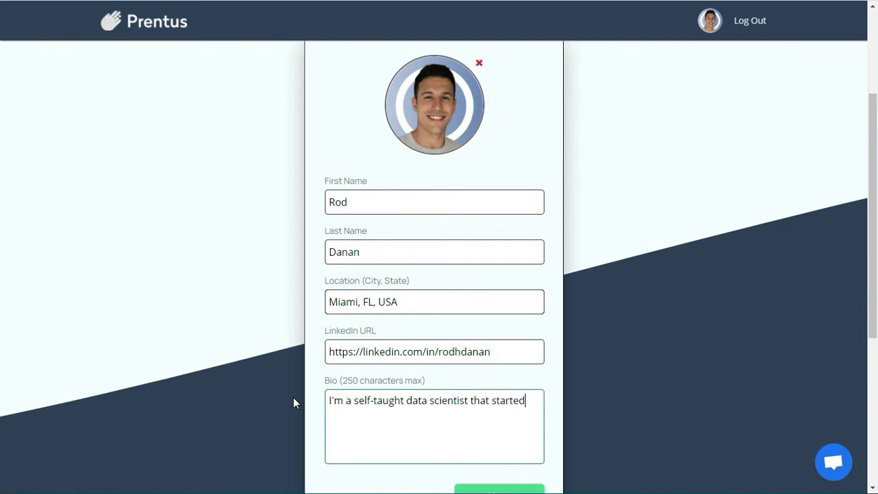
text( two startups.)
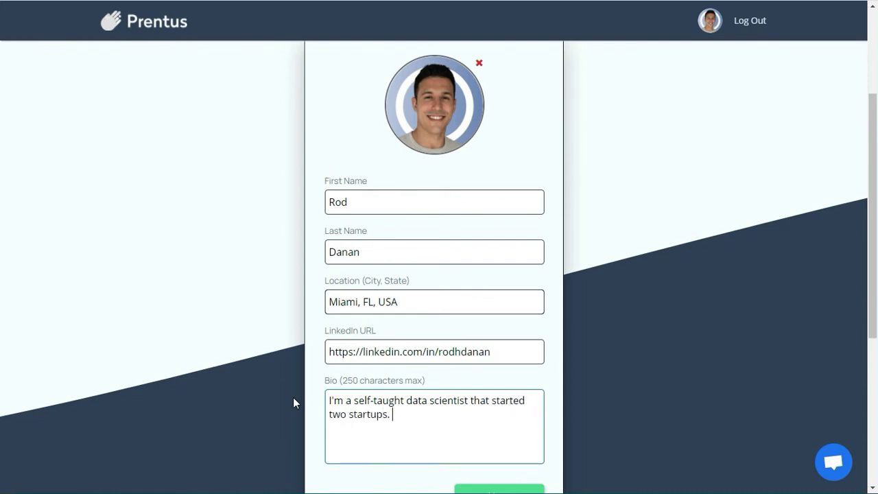
text( In my)
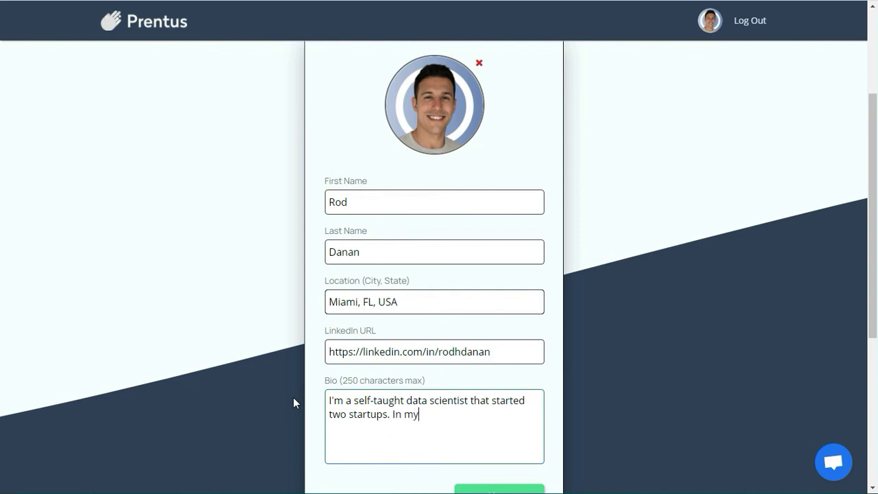
text( free time I like to read about his)
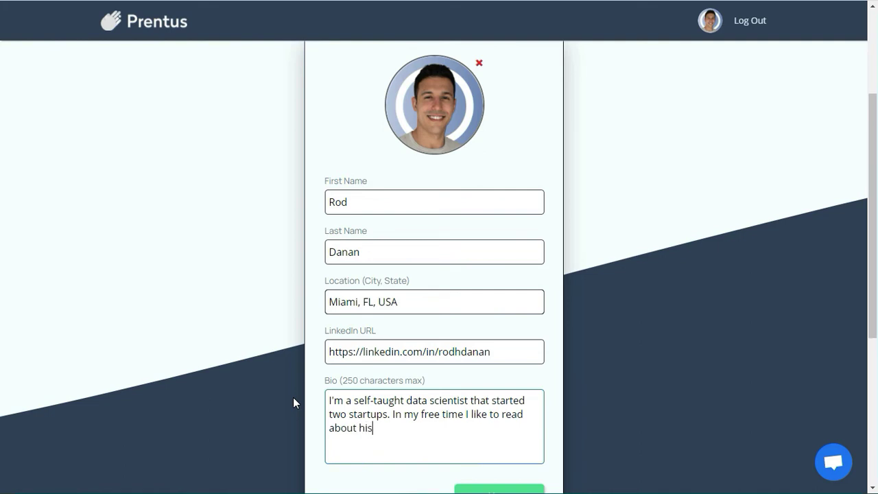
text(tory, w)
key(BackSpace)
text(pla baske)
key(BackSpace)
key(BackSpace)
key(BackSpace)
key(BackSpace)
key(BackSpace)
key(BackSpace)
text(y basketball, and )
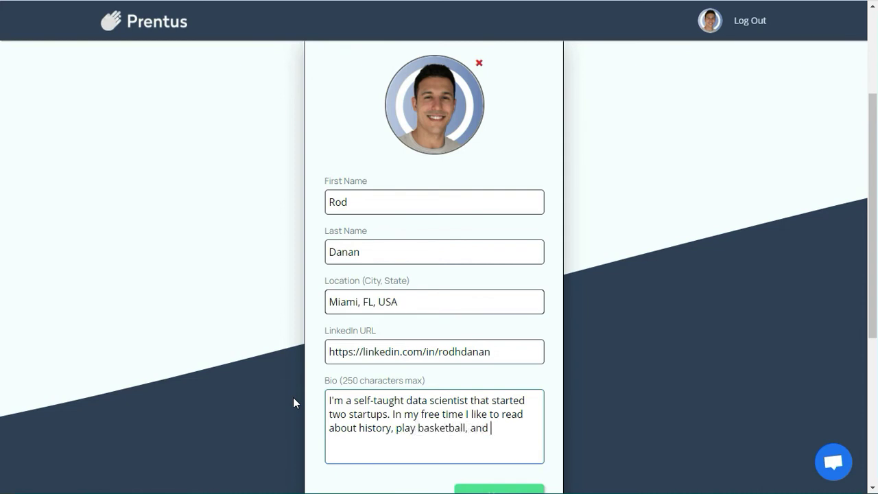
text(contemplate the thre)
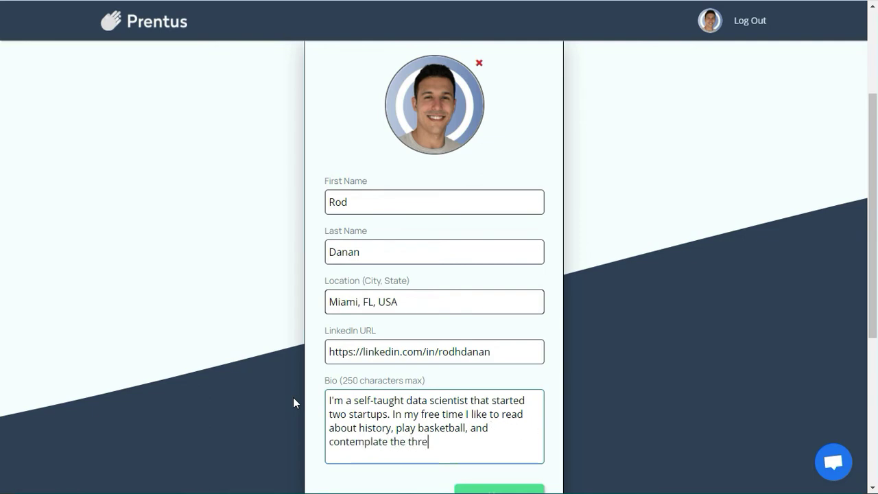
text(e version o)
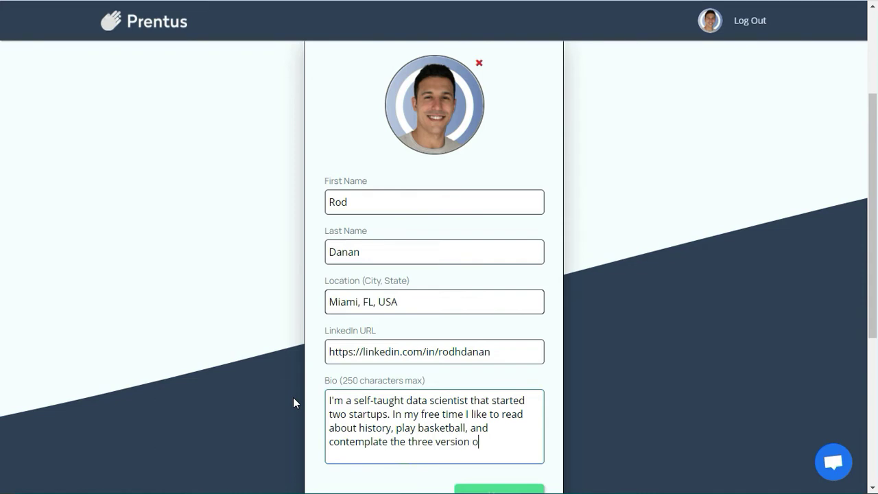
text(f their/they'r)
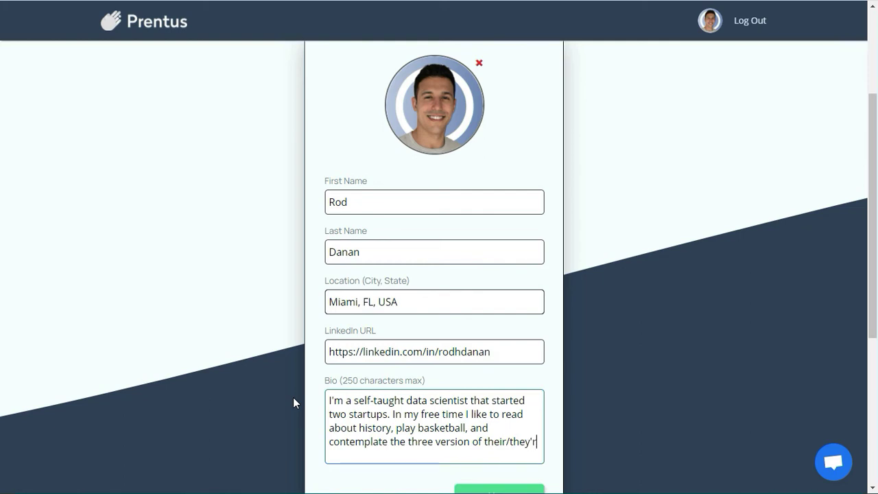
text(e/ther)
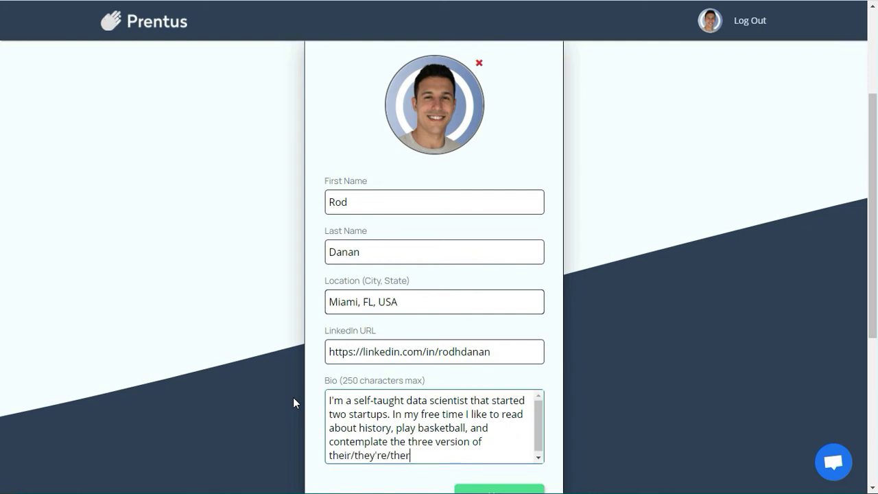
text(e.)
scroll(567, 332, down, 2)
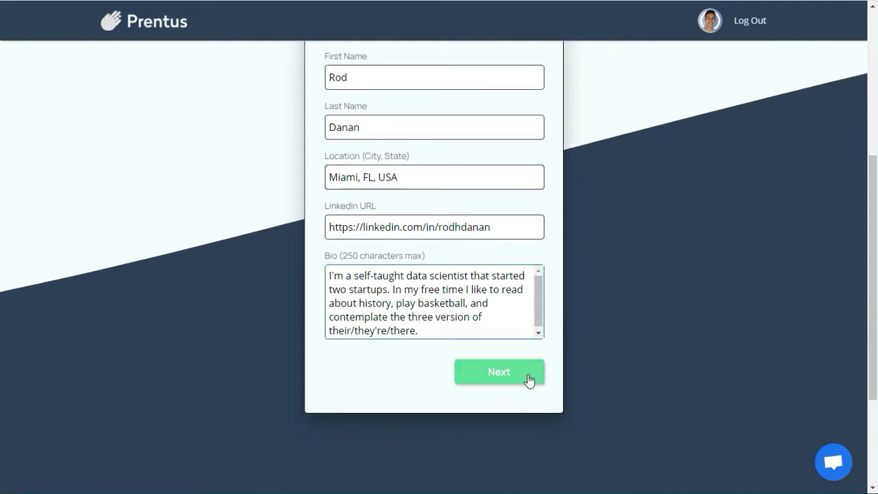
Step: Move to the bootcamp step and choose Acadglid as the bootcamp
click(527, 380)
scroll(480, 262, up, 3)
click(427, 152)
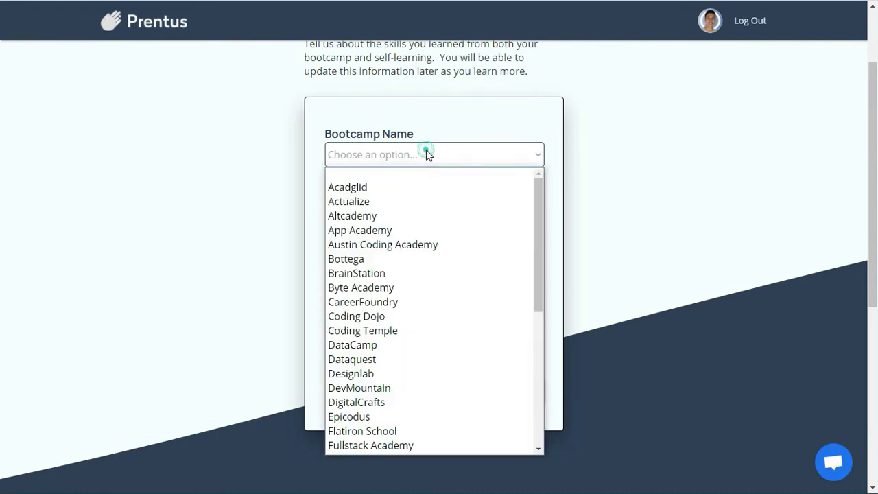
scroll(476, 378, down, 1)
click(284, 337)
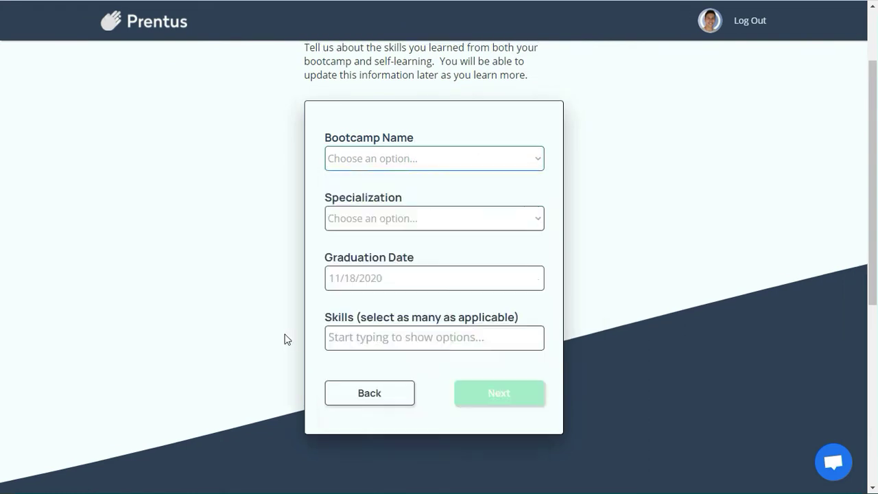
scroll(392, 240, up, 2)
click(409, 261)
click(387, 290)
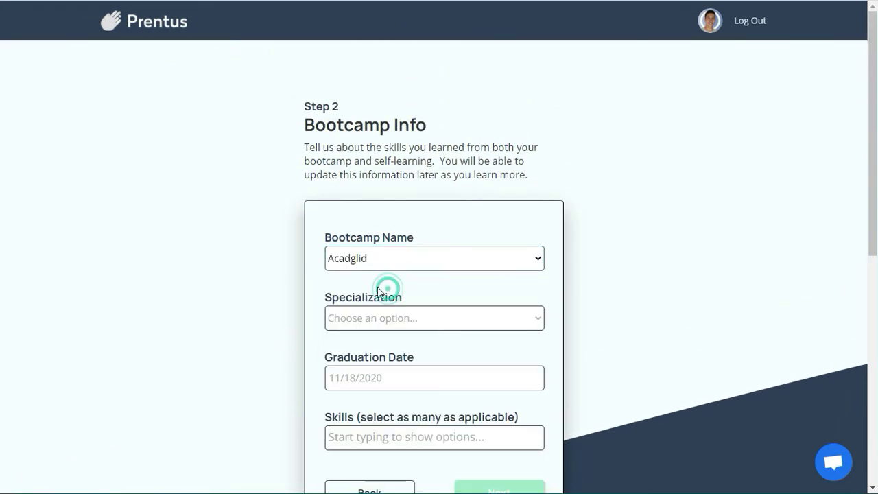
click(428, 260)
scroll(510, 397, down, 5)
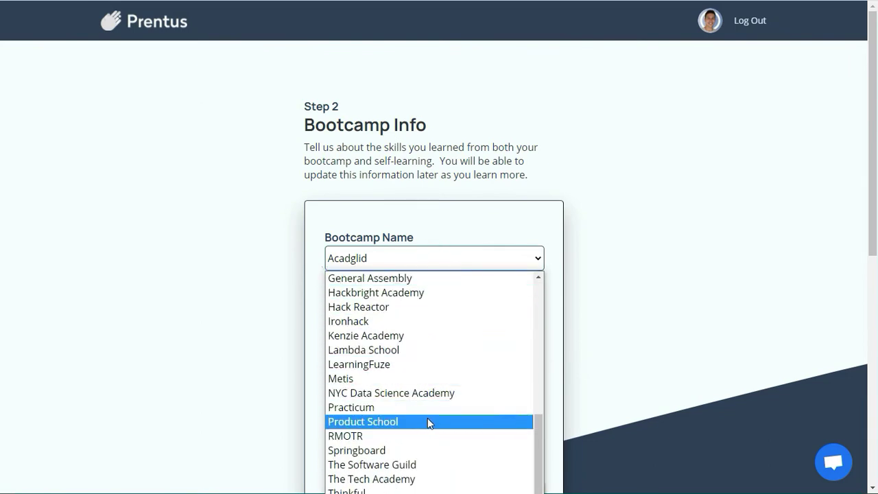
click(439, 234)
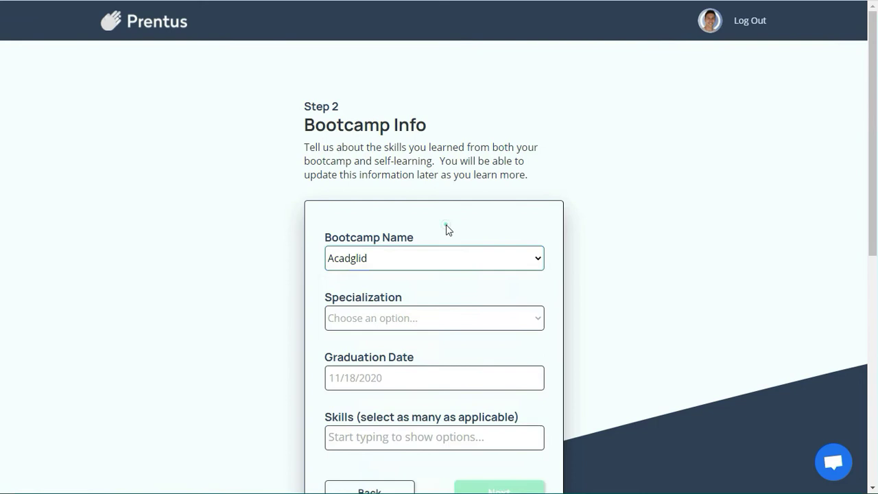
Step: Set the specialization to Data Scientist and the graduation date to 8/05/2020
click(450, 318)
click(410, 367)
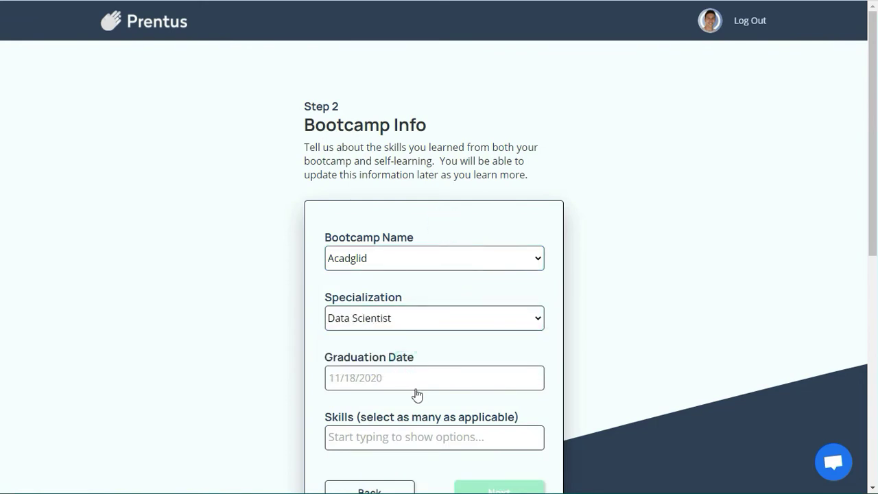
click(416, 389)
scroll(428, 365, down, 2)
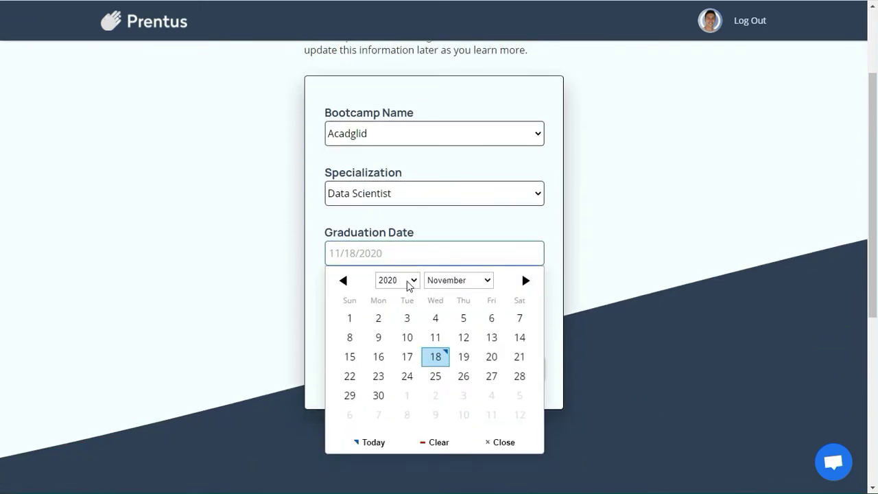
click(458, 280)
click(457, 365)
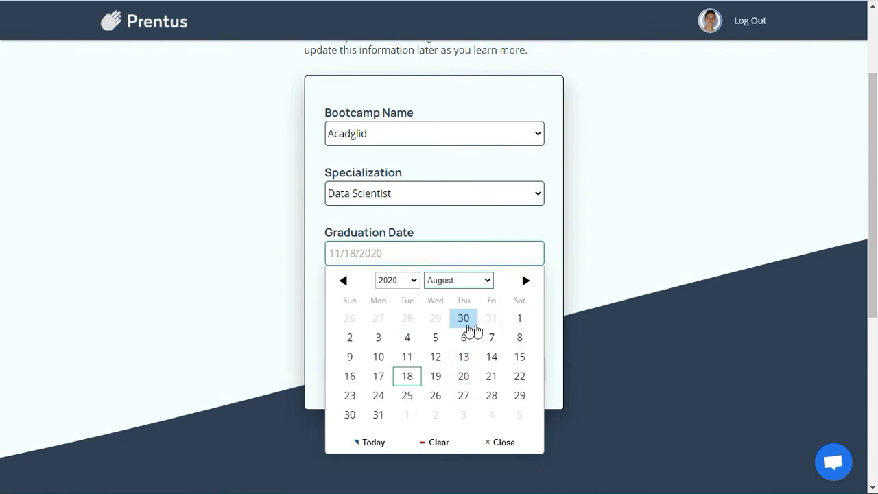
click(437, 339)
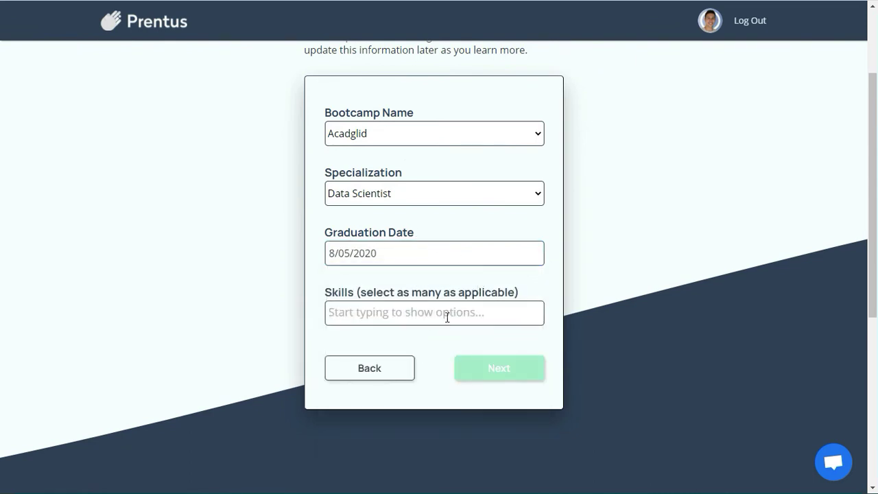
Step: Add React.js, Node.js and SQL as skills and submit the bootcamp details
click(446, 314)
text(react.)
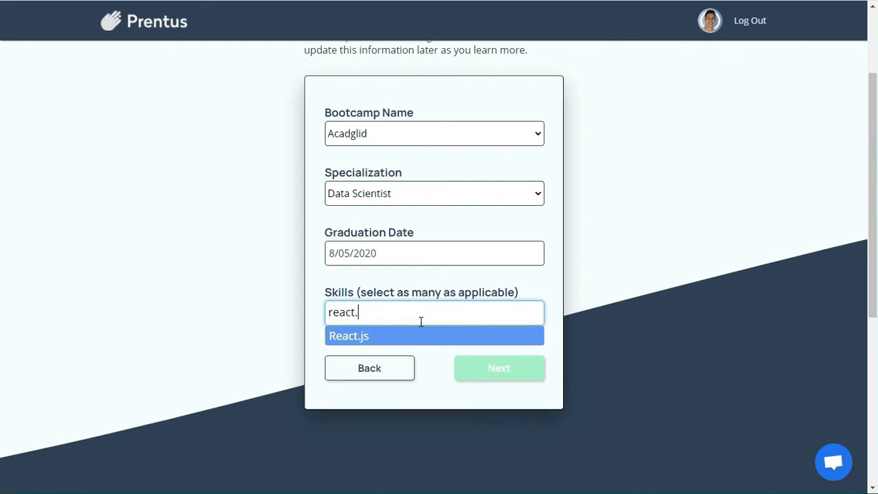
key(Return)
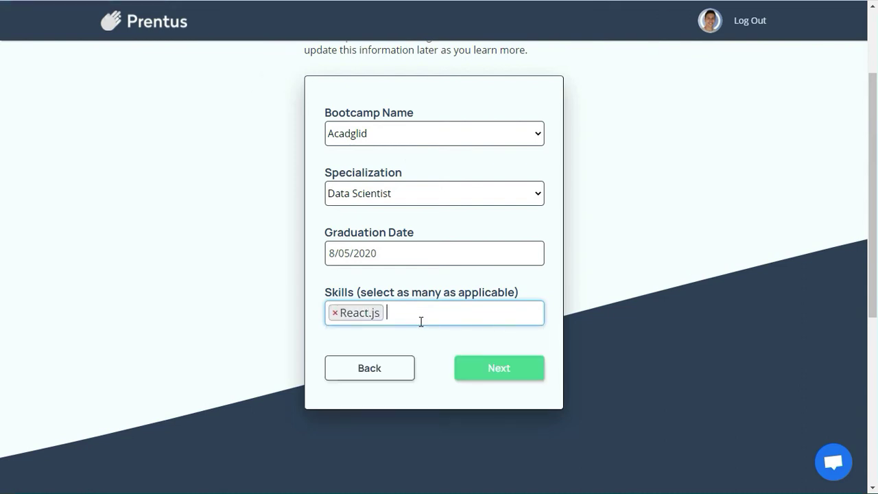
text(nod)
key(Return)
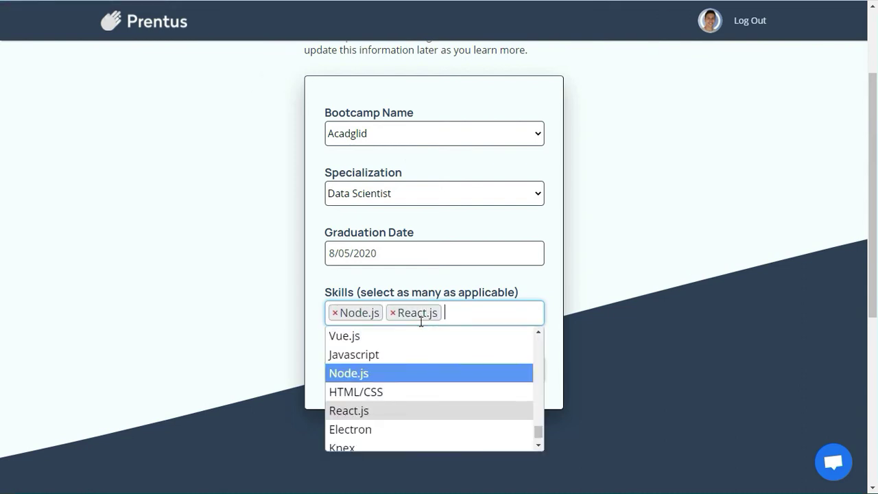
text(sql)
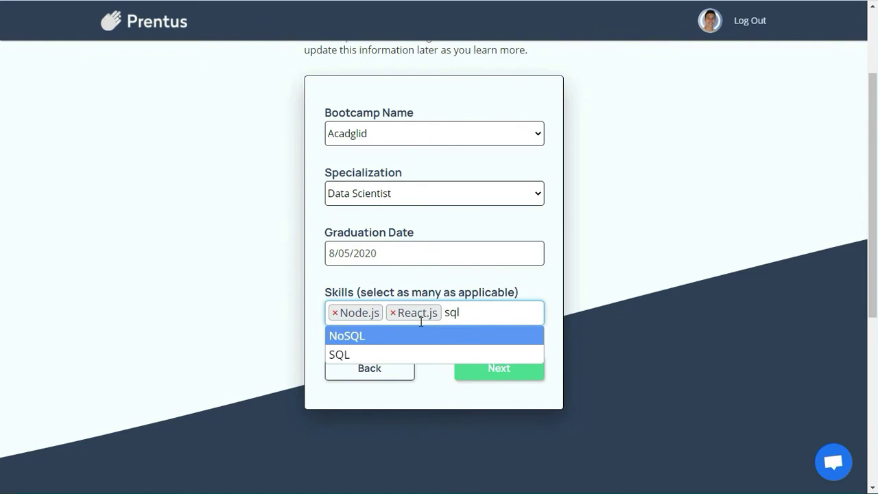
click(452, 352)
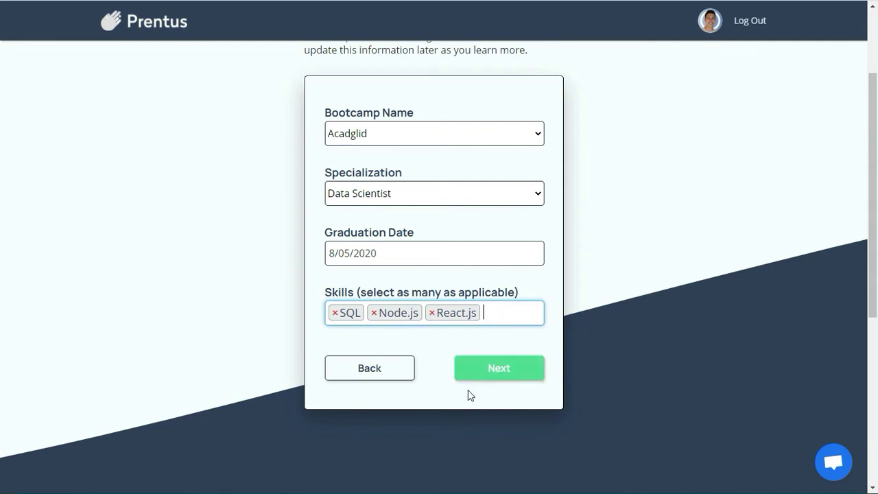
click(524, 373)
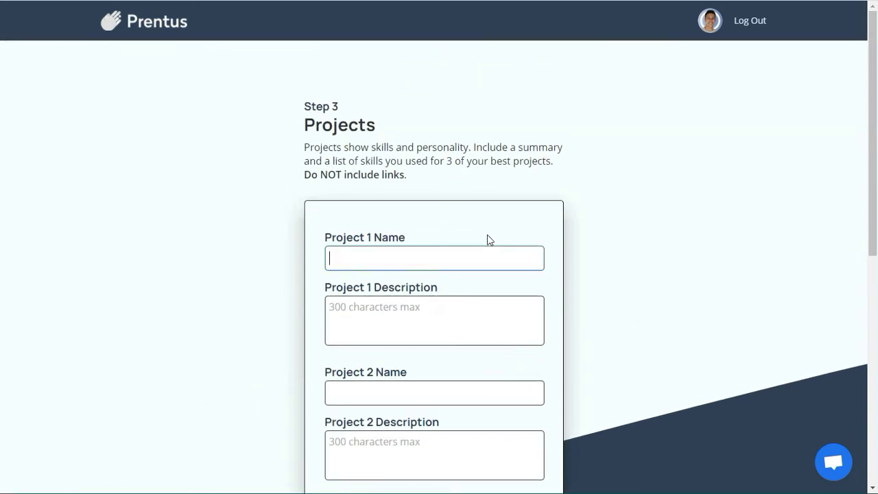
Step: Give Projects 1–3 placeholder names and descriptions, then submit and go to Other Experience
click(480, 259)
text(ahsjhajh)
key(Tab)
text(ajdshajhdj)
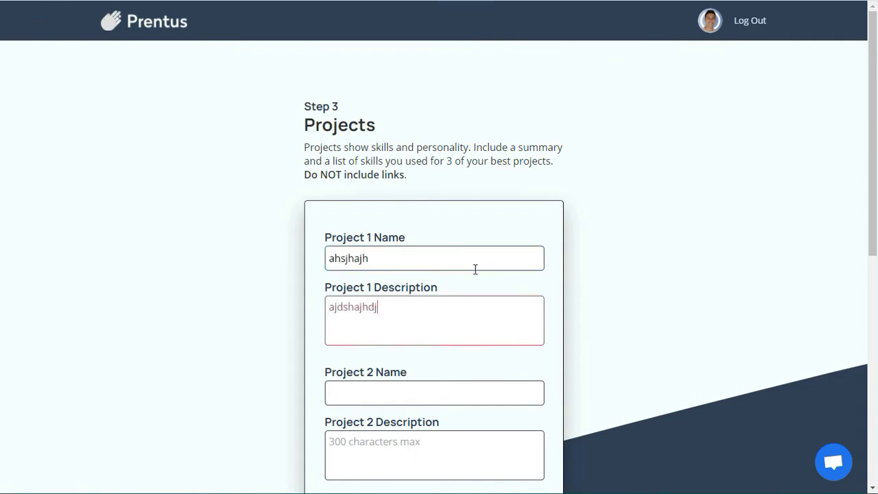
key(Tab)
text(ajdhajhd)
key(Tab)
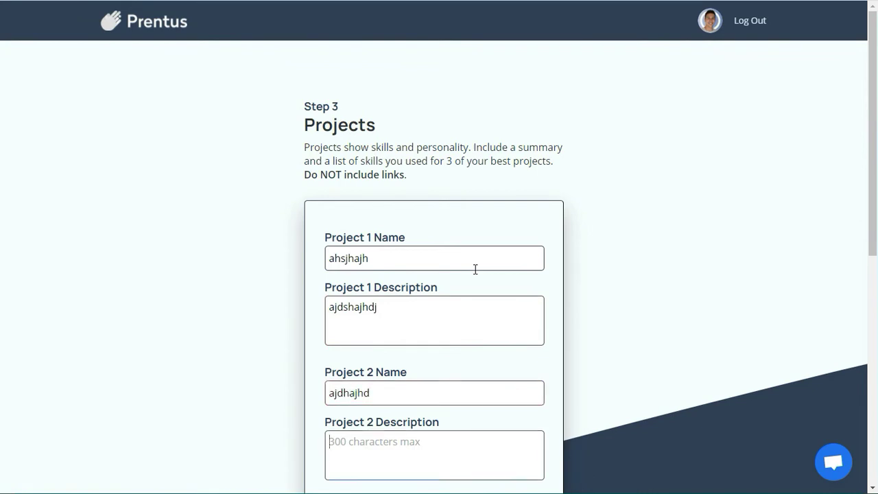
text(adjahdjha)
key(Tab)
text(a)
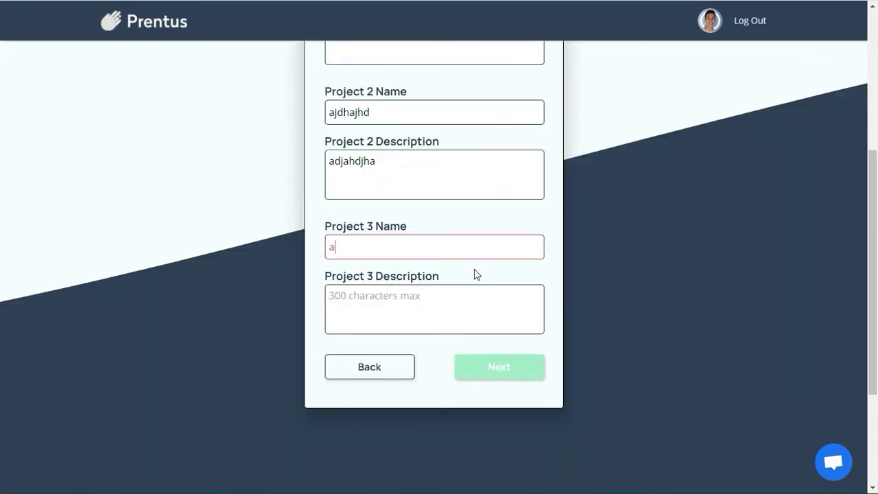
text(djhajdh)
key(Tab)
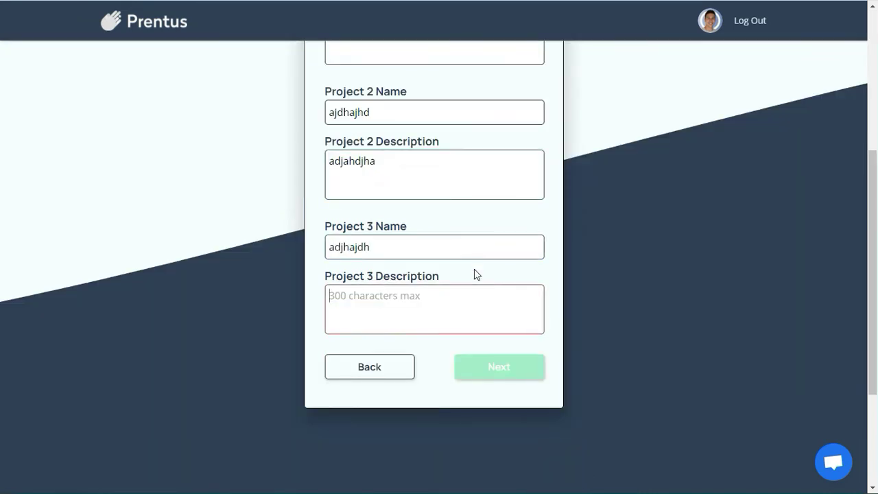
text(adjhadj)
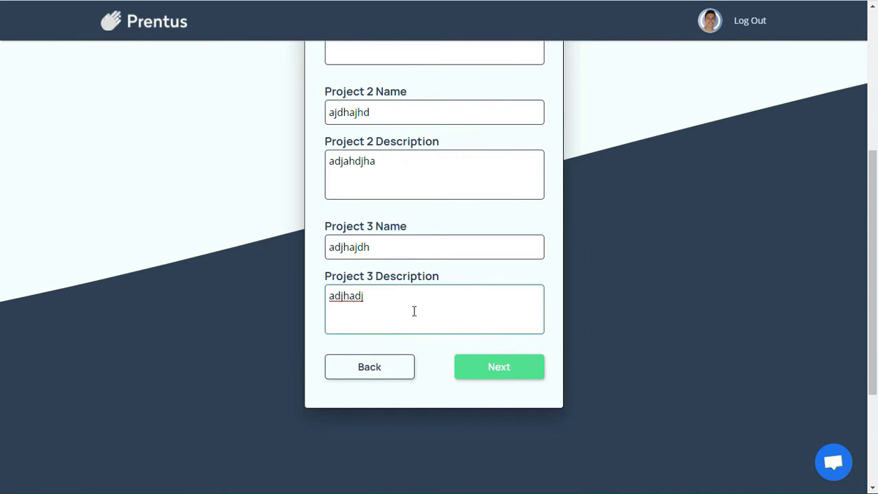
scroll(415, 312, up, 1)
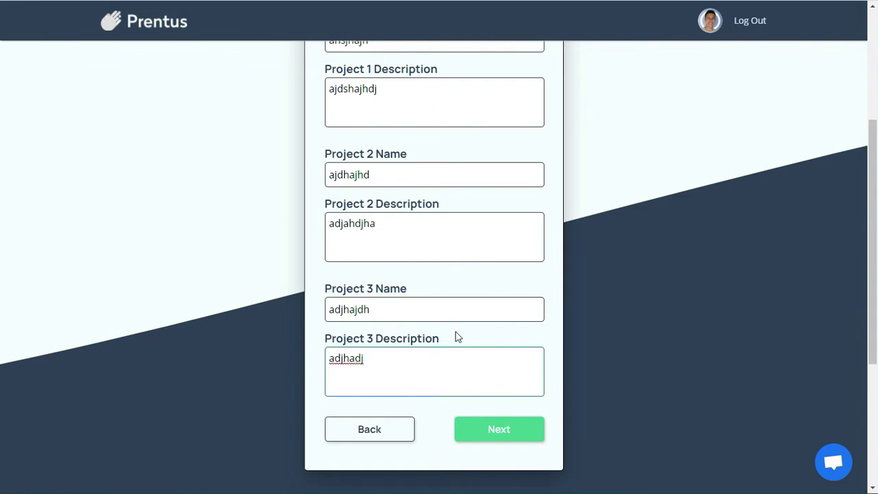
click(470, 430)
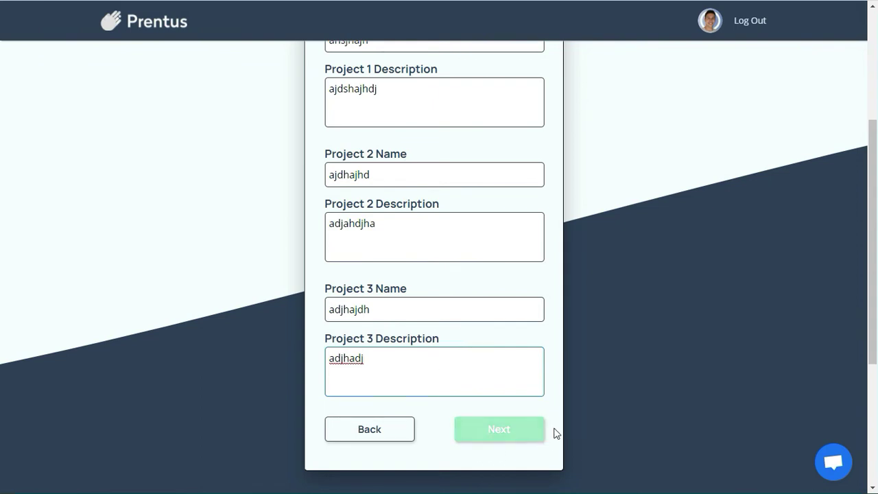
click(519, 431)
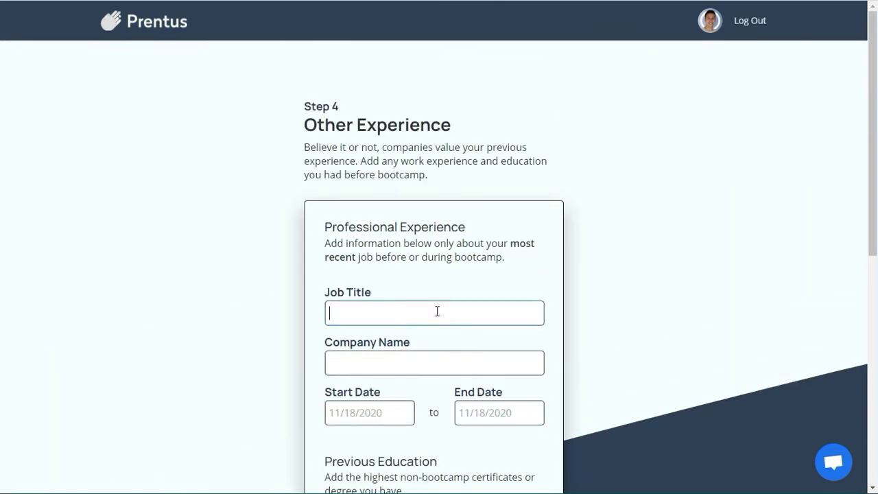
Step: Fill in the previous job details with Media Agency as the company name
scroll(435, 309, down, 1)
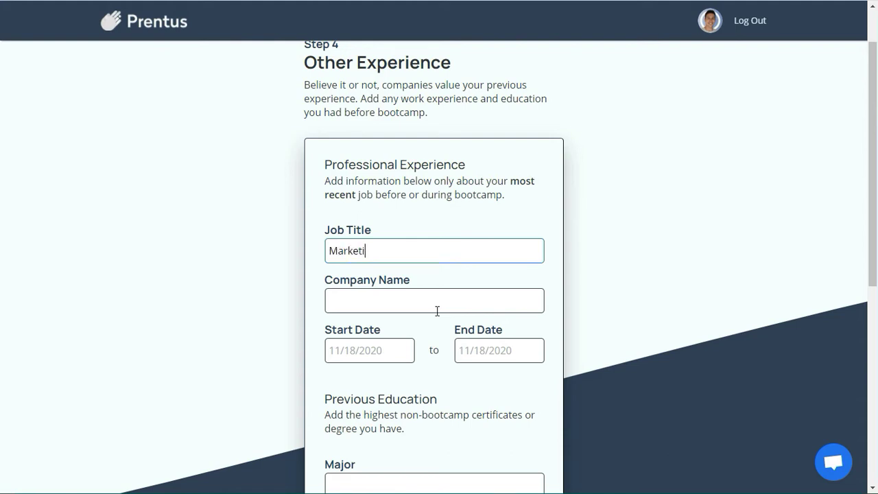
text(ng Manager)
scroll(437, 311, down, 5)
scroll(376, 227, up, 2)
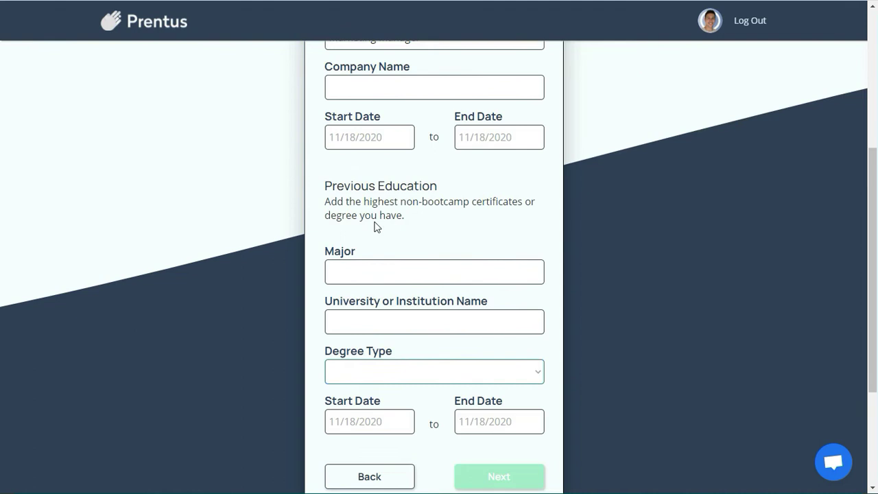
click(370, 82)
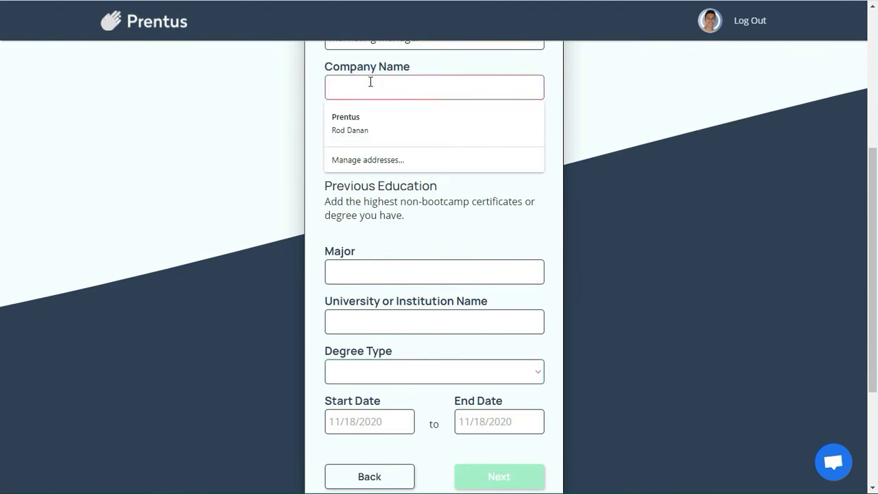
text(Media Agency)
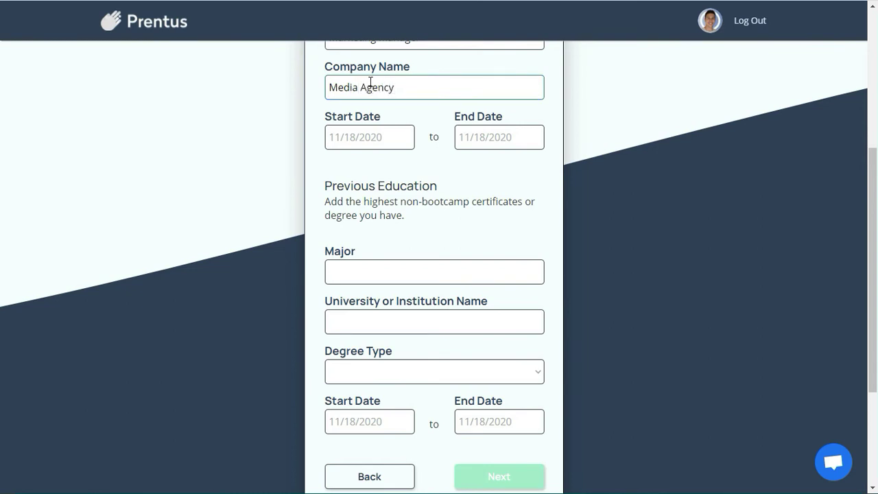
Step: Set the job start date to 11/01/2018 and end date to 11/18/2020
click(344, 137)
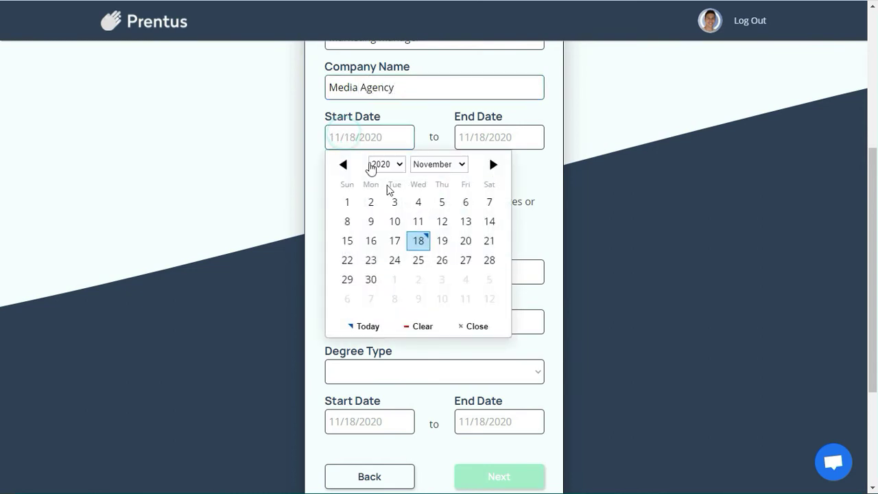
click(376, 165)
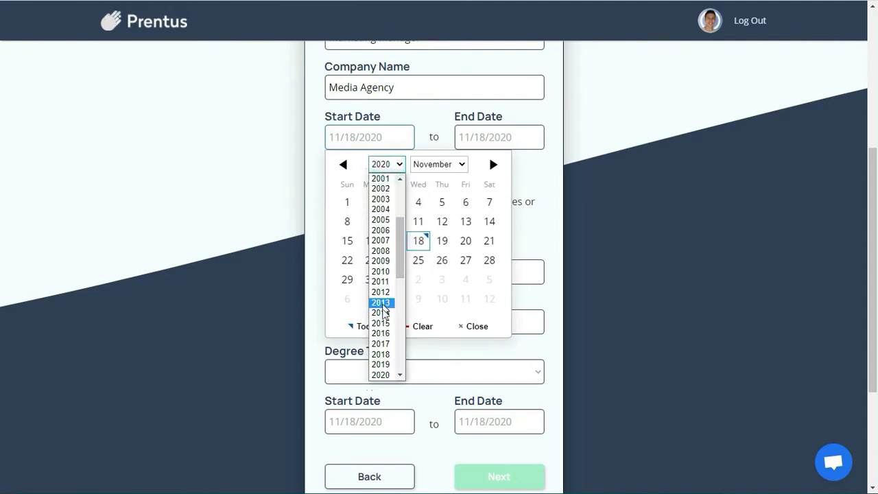
click(382, 354)
click(442, 202)
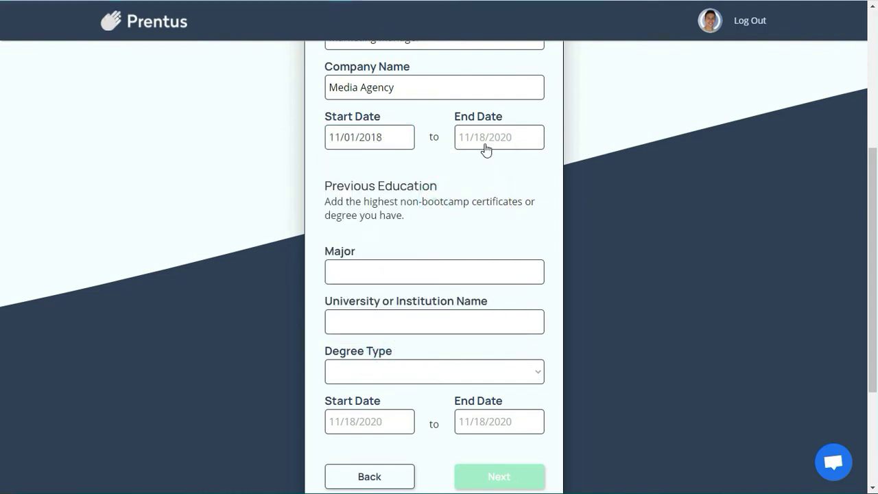
click(485, 142)
click(549, 241)
click(403, 261)
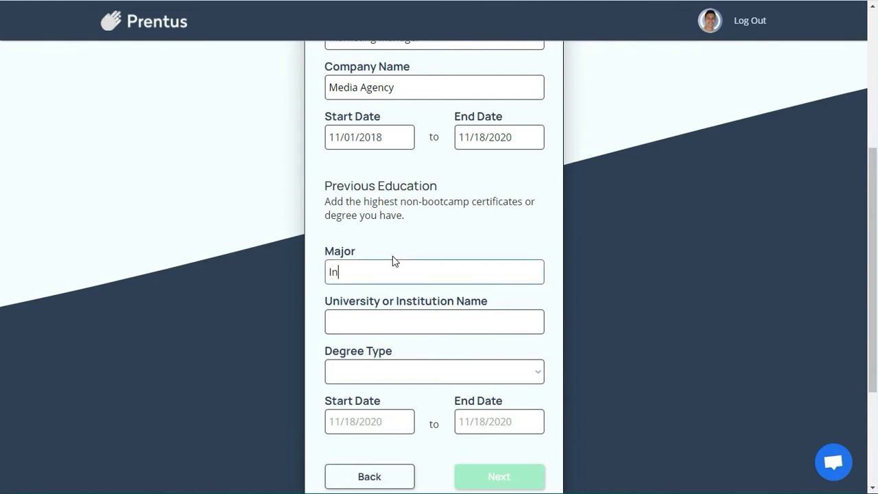
Step: Enter major Information Systems, university University of Florida, and degree type Masters
text(formation Sytems)
key(Tab)
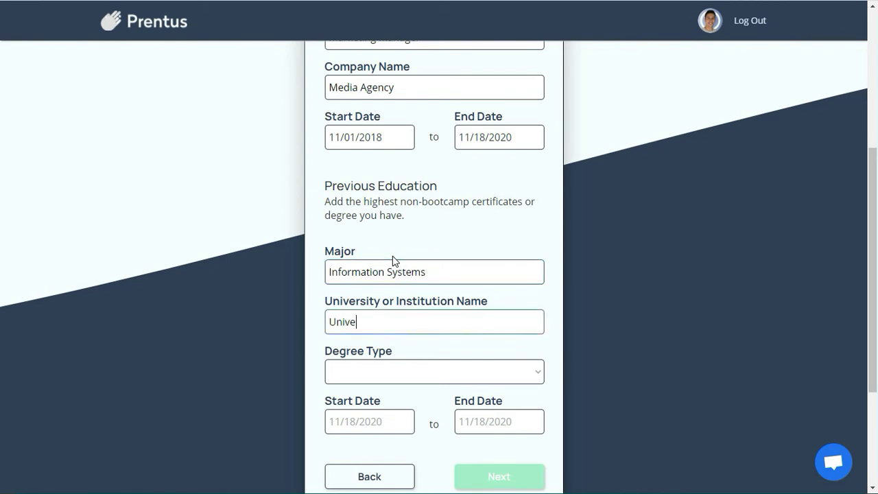
text(University of Florida)
click(446, 374)
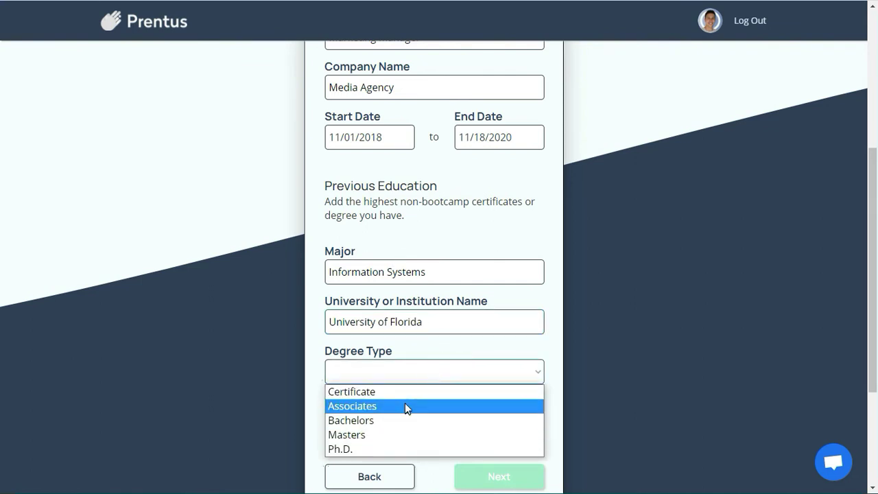
click(385, 435)
Step: Pick the education start date, changing it from July 2012 to January 2016
click(382, 428)
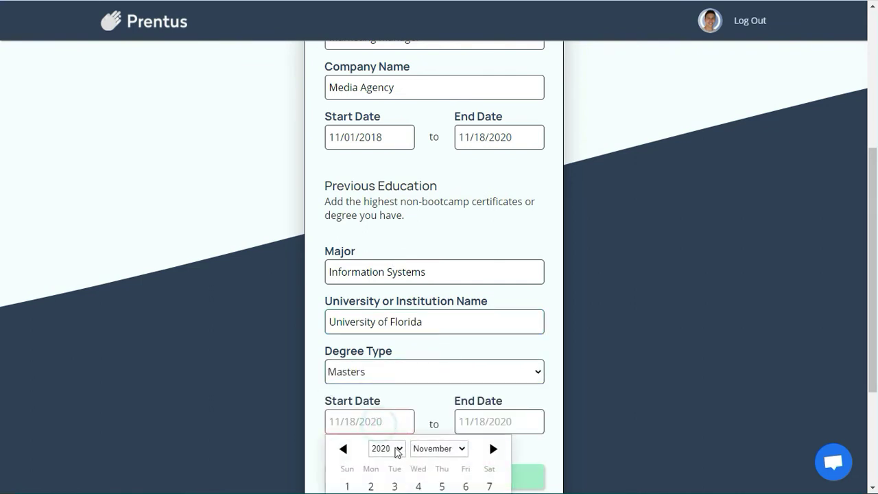
scroll(397, 452, down, 2)
click(435, 324)
click(455, 400)
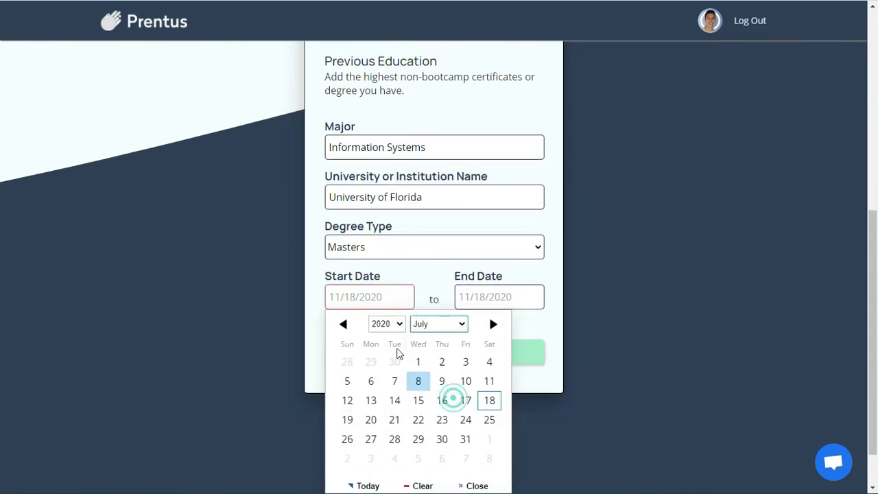
click(398, 323)
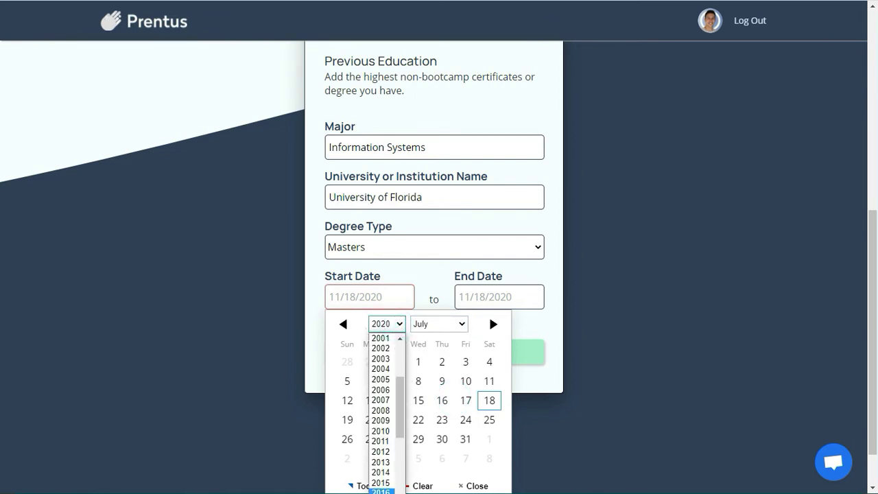
click(383, 451)
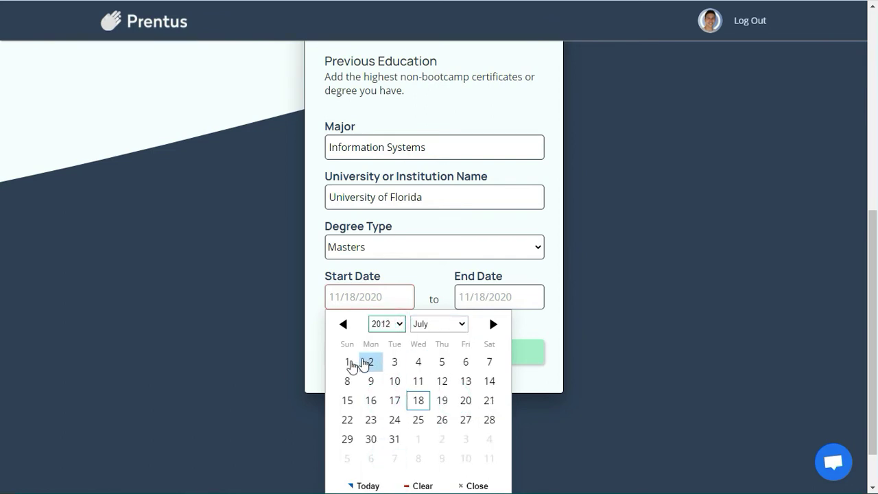
click(348, 362)
click(382, 298)
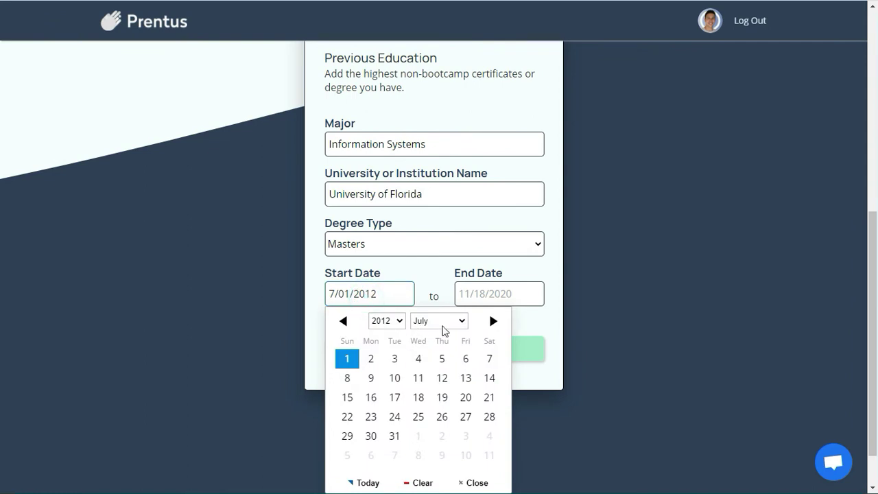
click(443, 323)
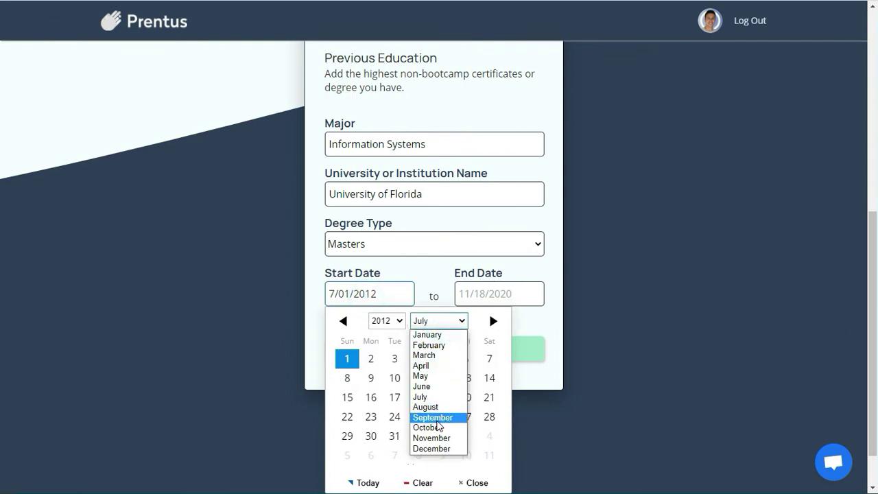
click(432, 336)
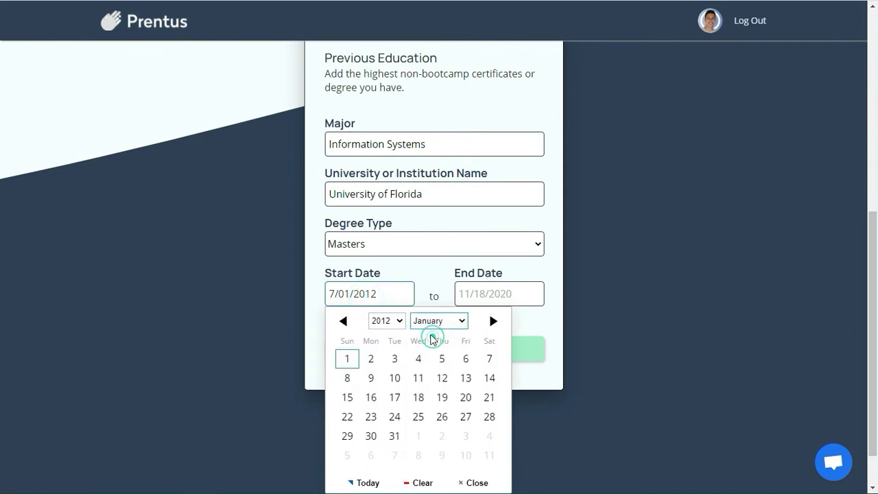
click(386, 321)
scroll(388, 439, down, 4)
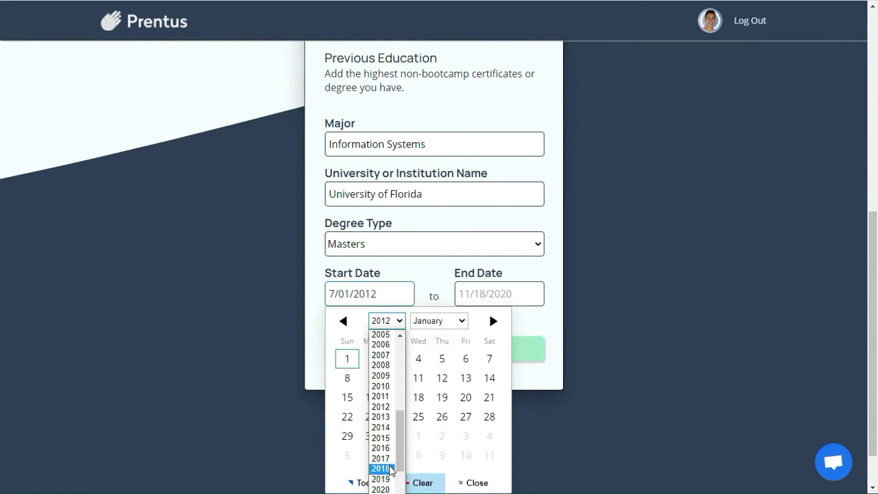
click(389, 448)
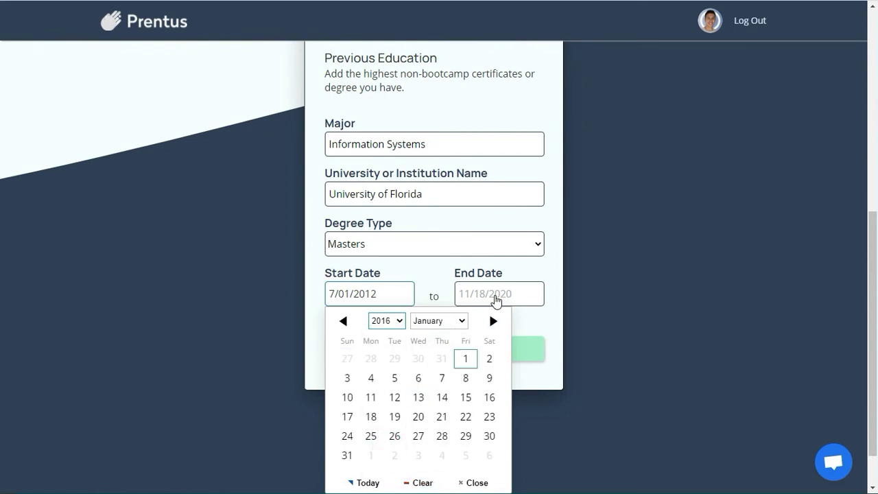
Step: Fix the education start date at 1/01/2016
click(497, 301)
click(365, 300)
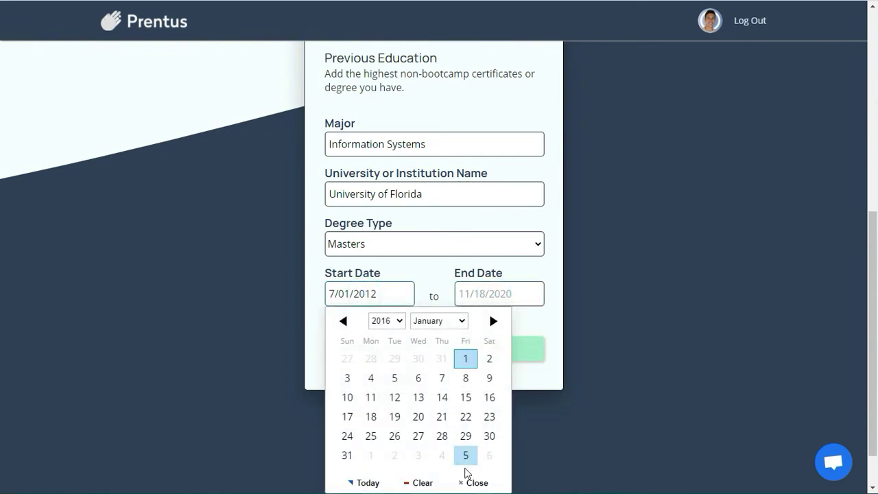
click(363, 303)
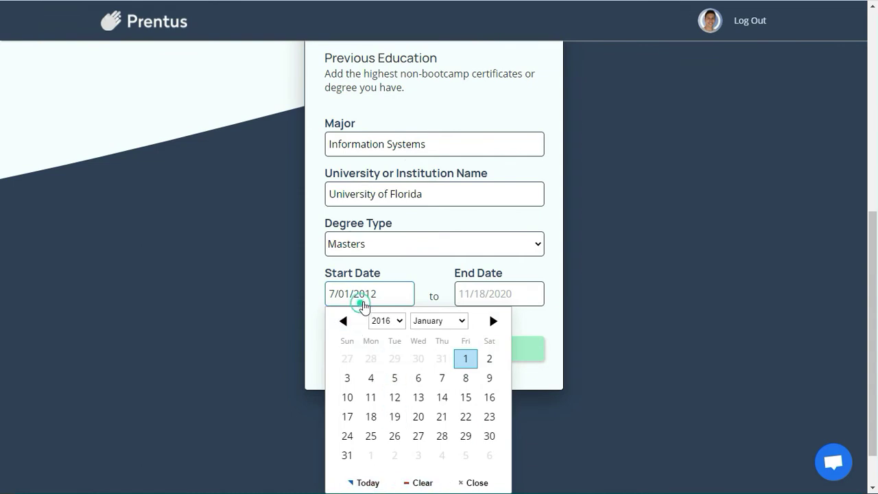
triple_click(393, 267)
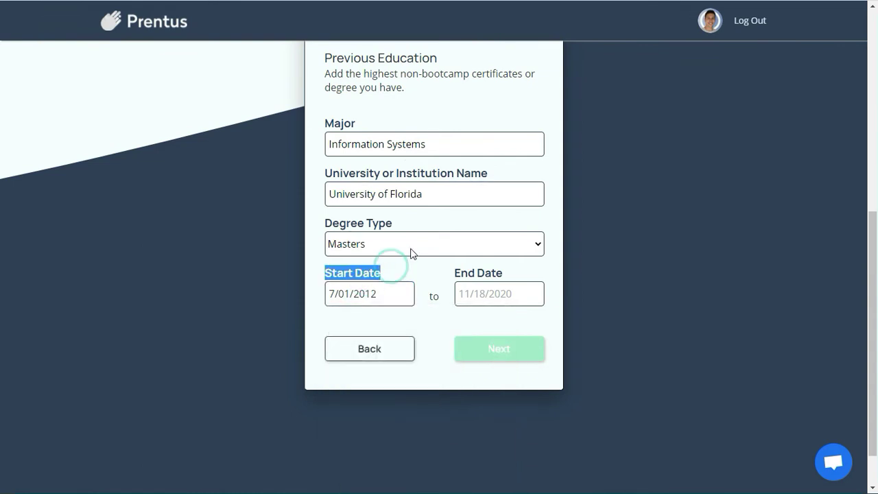
click(542, 309)
click(370, 297)
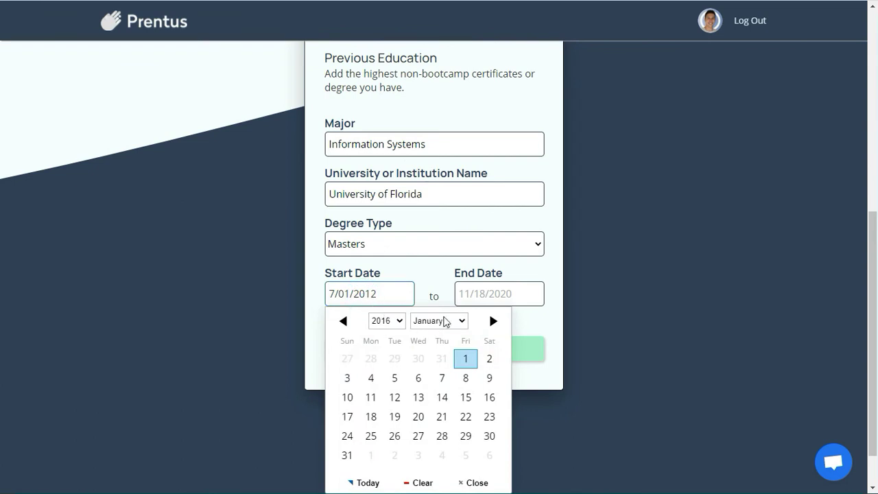
click(465, 359)
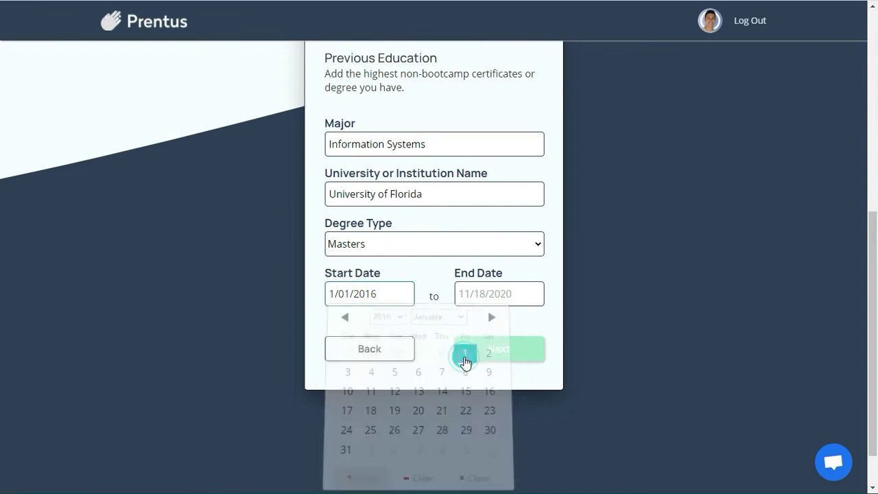
Step: Set the education end date to 12/13/2017 and continue to Internship Preferences
click(461, 292)
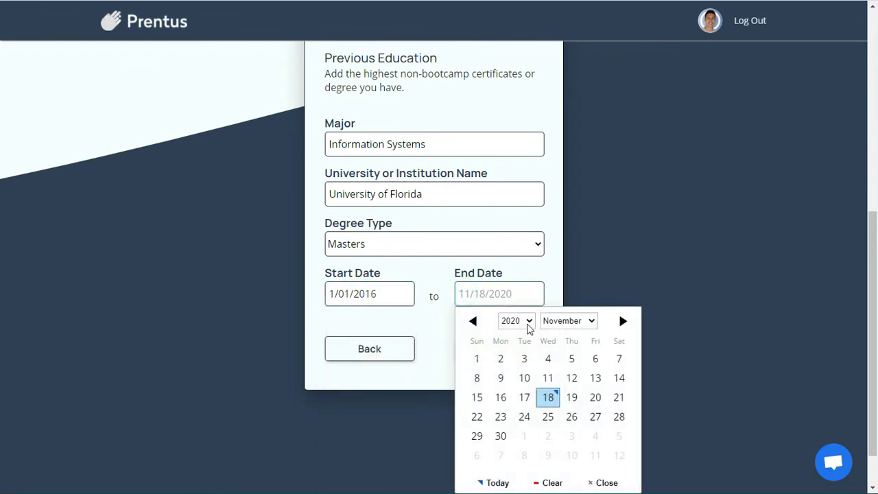
click(529, 321)
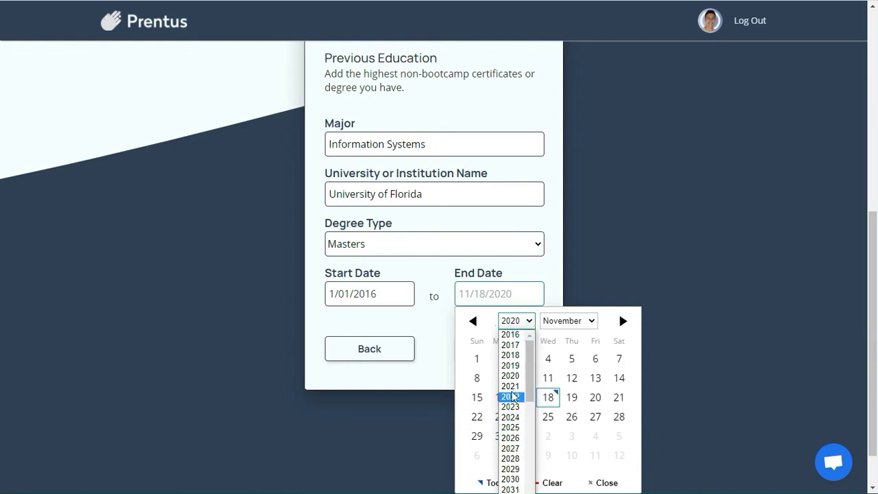
click(510, 345)
click(556, 321)
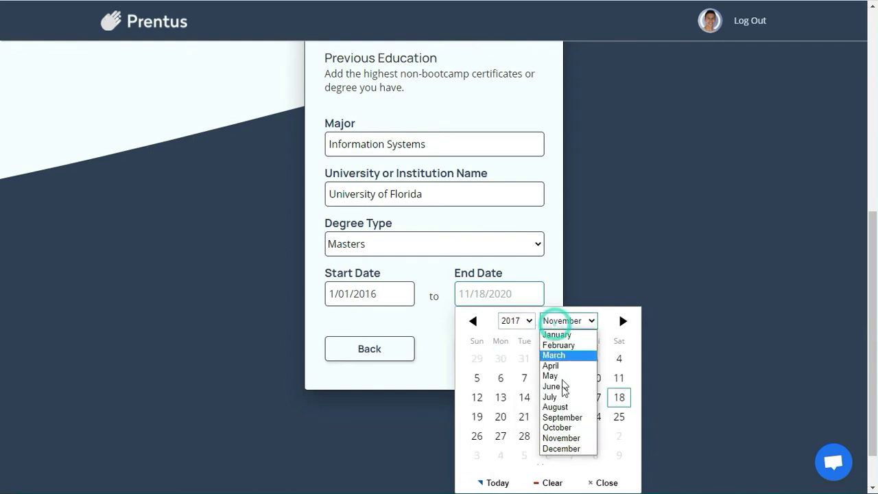
click(563, 449)
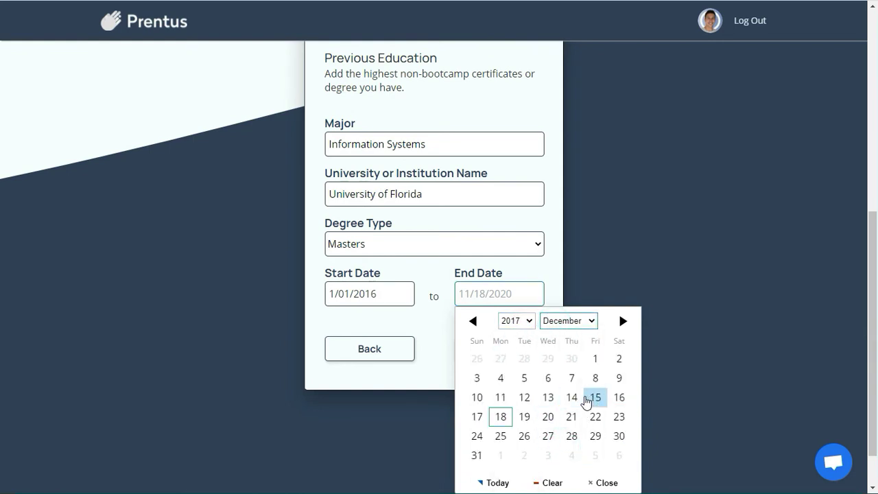
click(548, 397)
click(512, 355)
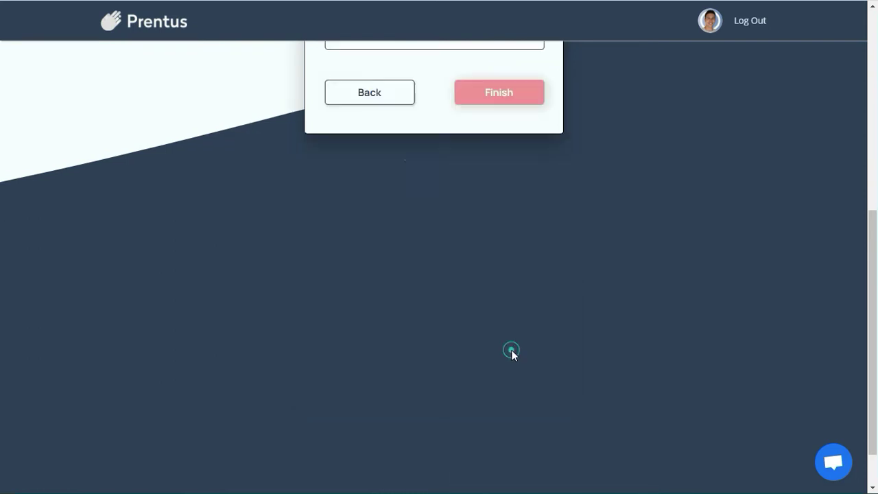
click(411, 260)
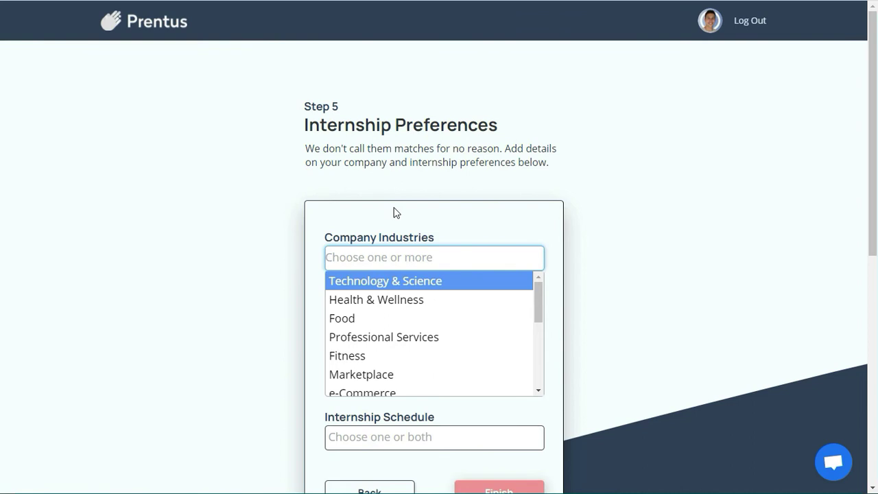
Step: Add Technology & Science and Professional Services industries, and Medium and Small company sizes
click(388, 281)
click(476, 260)
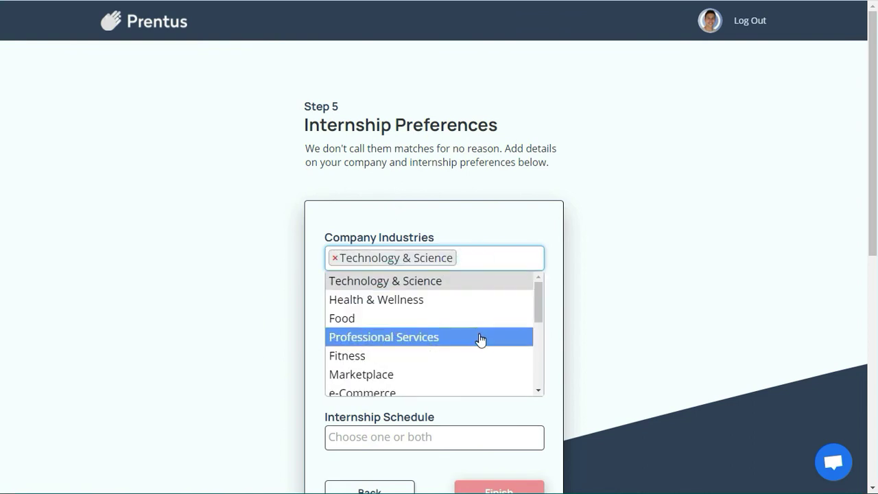
click(480, 337)
click(447, 331)
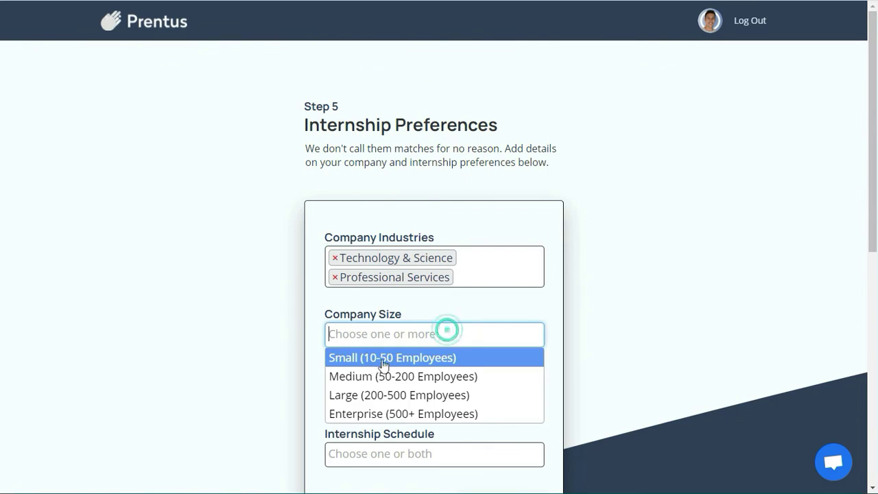
click(447, 376)
click(516, 336)
click(501, 360)
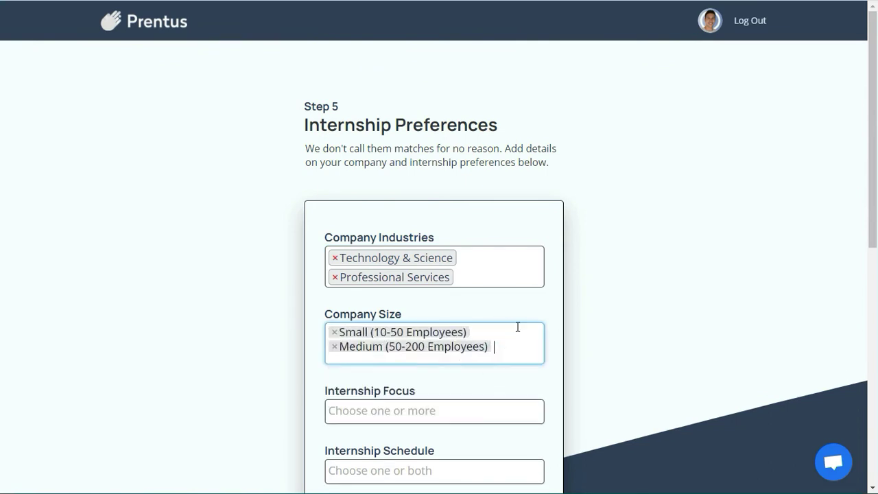
Step: Choose Model Building as the internship focus
click(447, 409)
scroll(429, 346, down, 2)
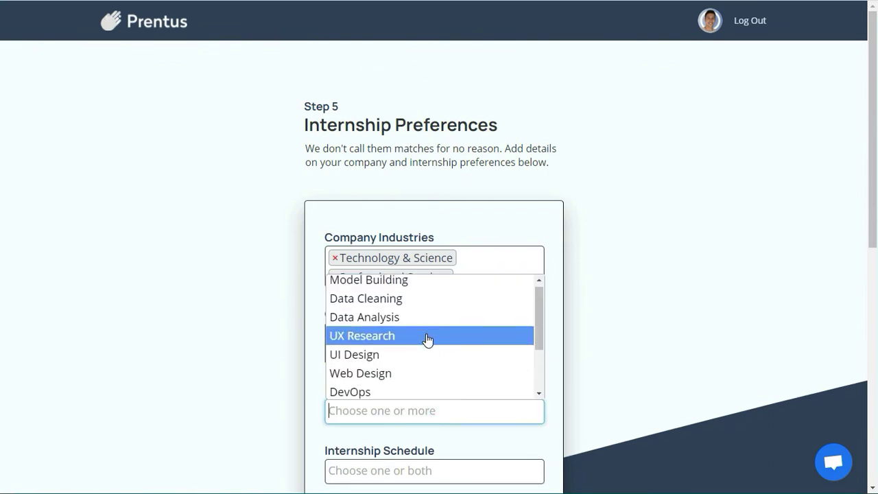
scroll(429, 351, up, 1)
scroll(411, 315, up, 1)
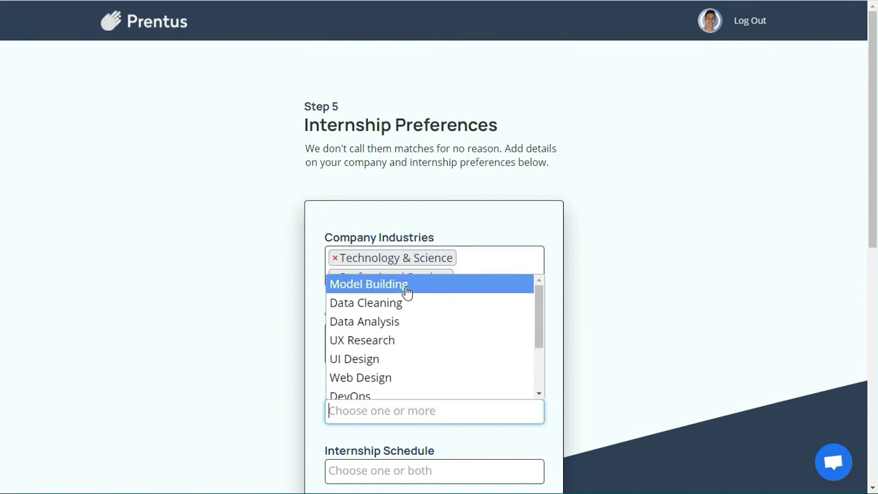
click(405, 288)
Step: Select Full-Time (40 hours/week) and Part-Time (20 hours/week) schedules, then finish the profile
scroll(432, 388, down, 1)
click(424, 393)
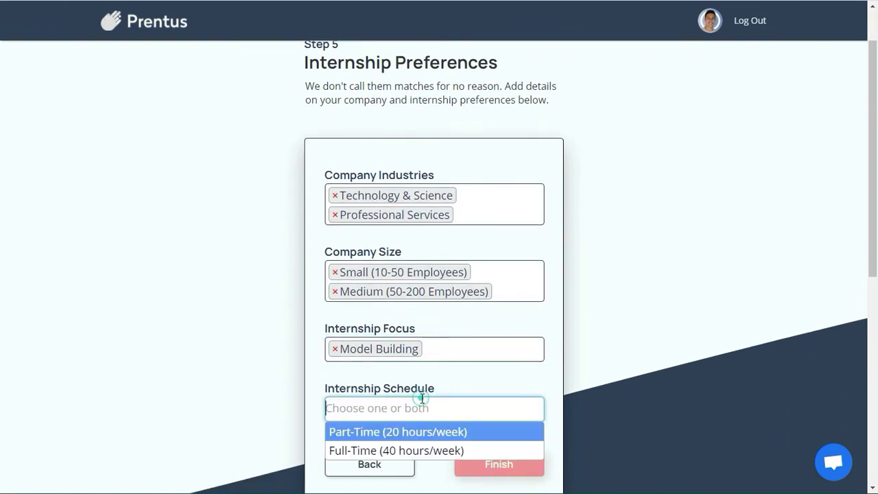
click(383, 446)
click(492, 407)
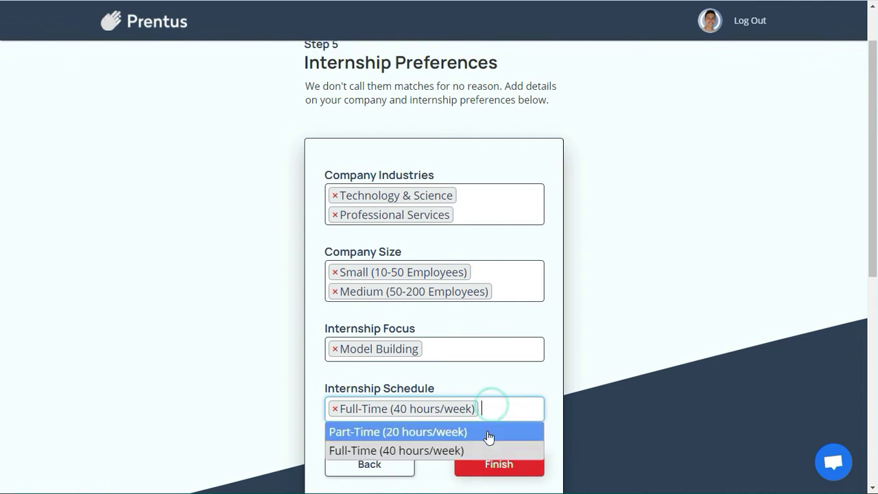
click(485, 429)
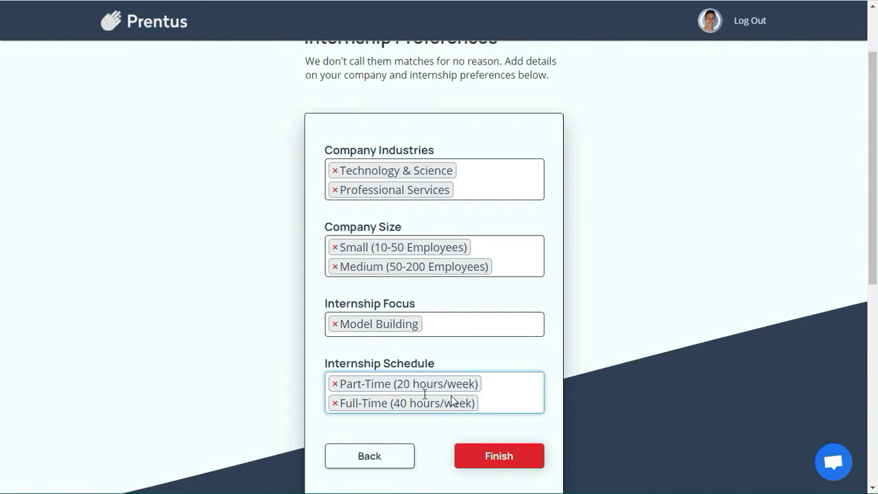
click(487, 455)
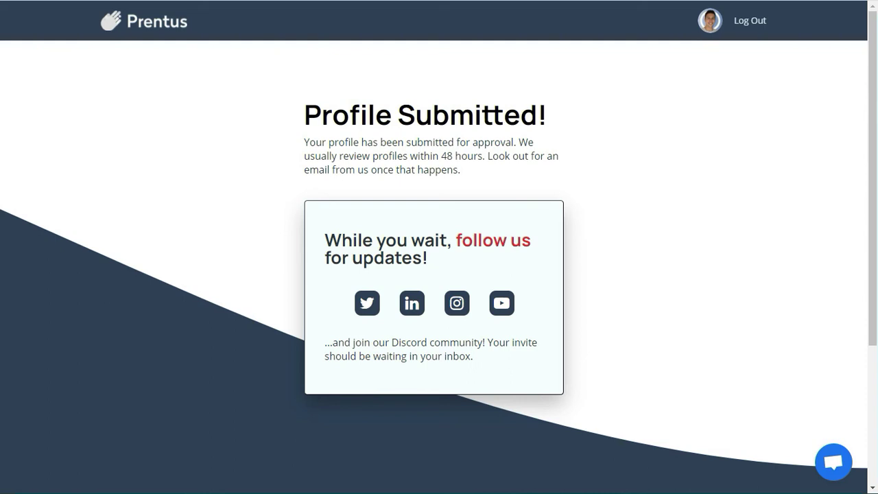
Step: Go from the Profile Submitted page to the intern dashboard via the Prentus logo
click(159, 29)
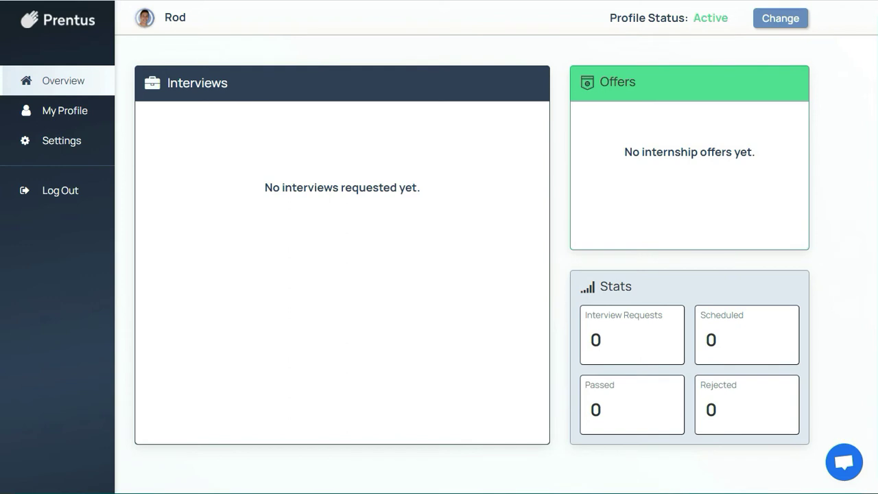
click(777, 18)
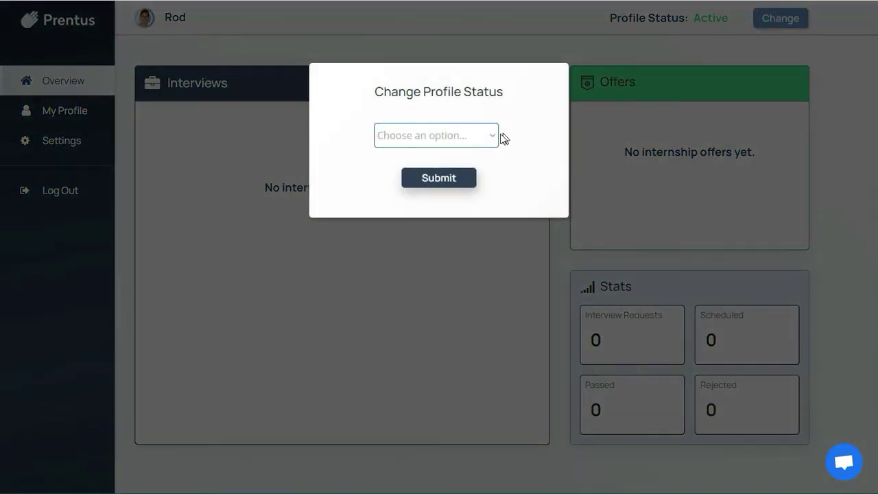
click(480, 135)
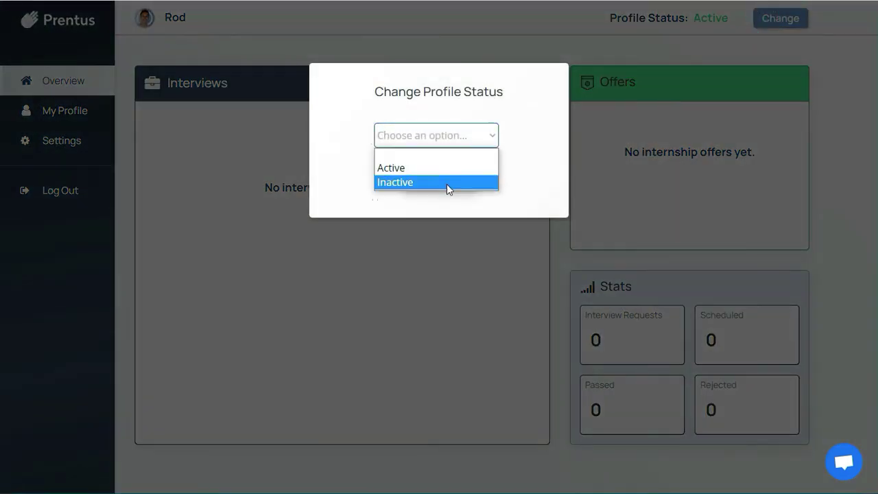
click(666, 144)
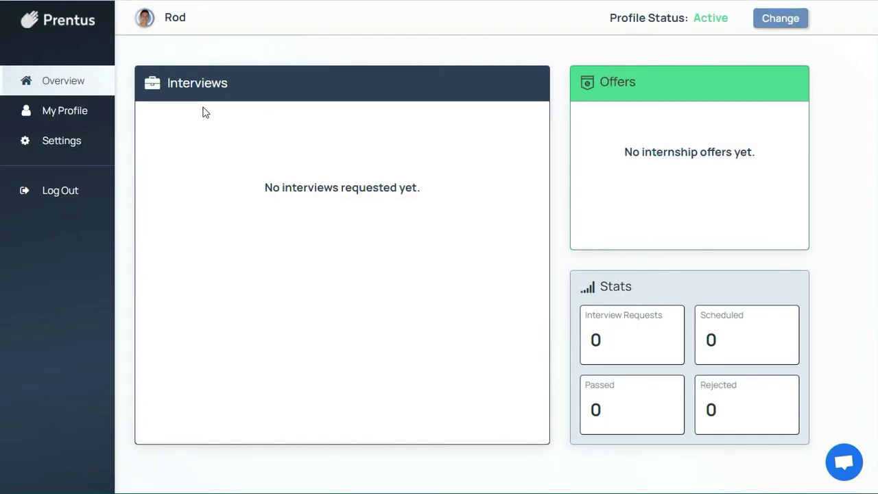
click(78, 118)
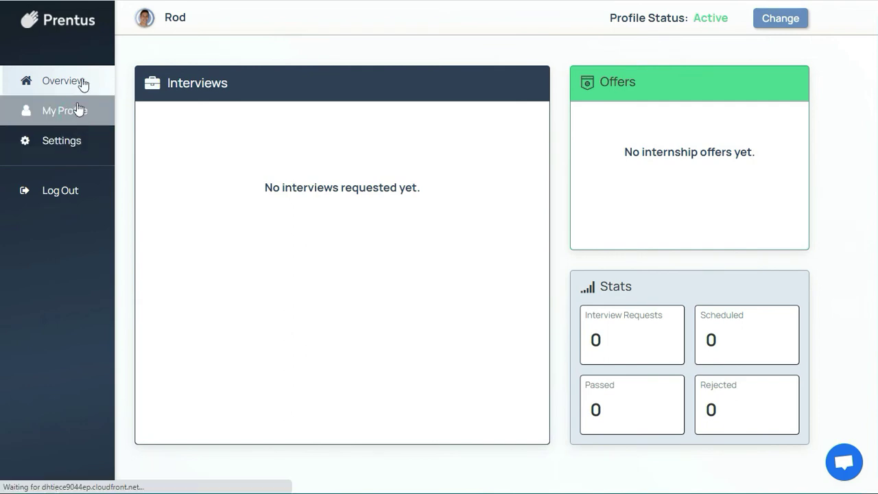
scroll(344, 161, down, 1)
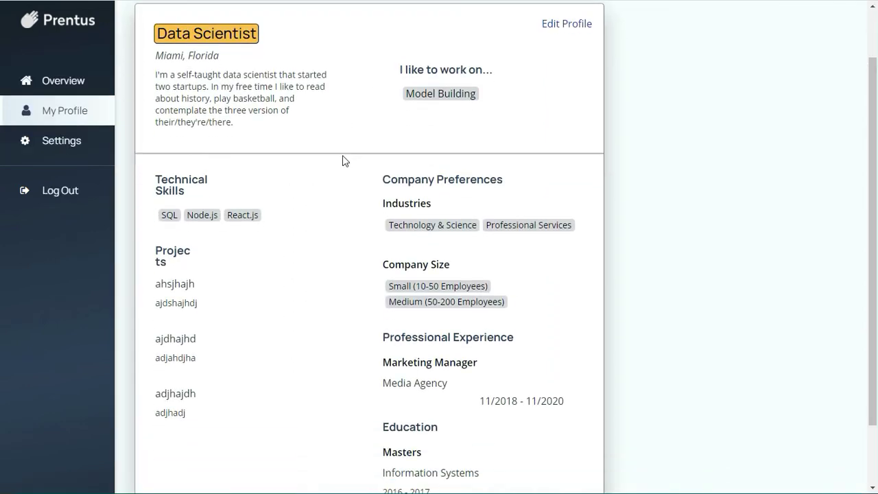
scroll(206, 260, down, 1)
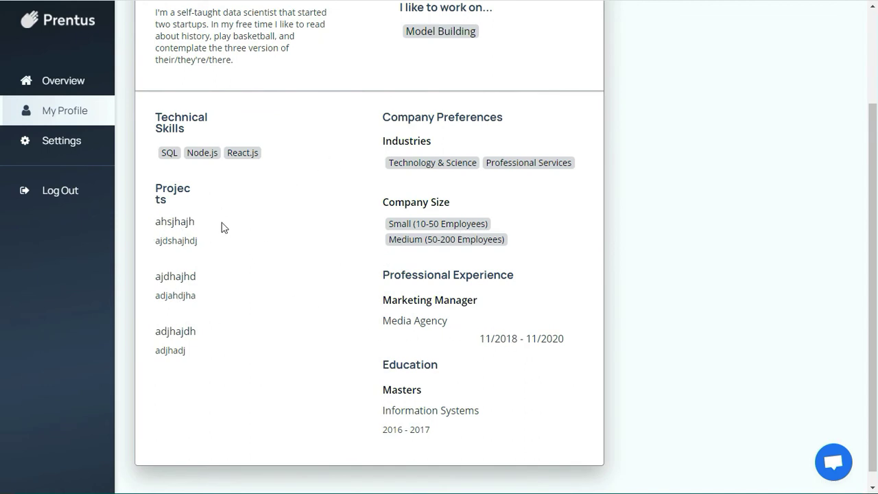
scroll(440, 257, up, 2)
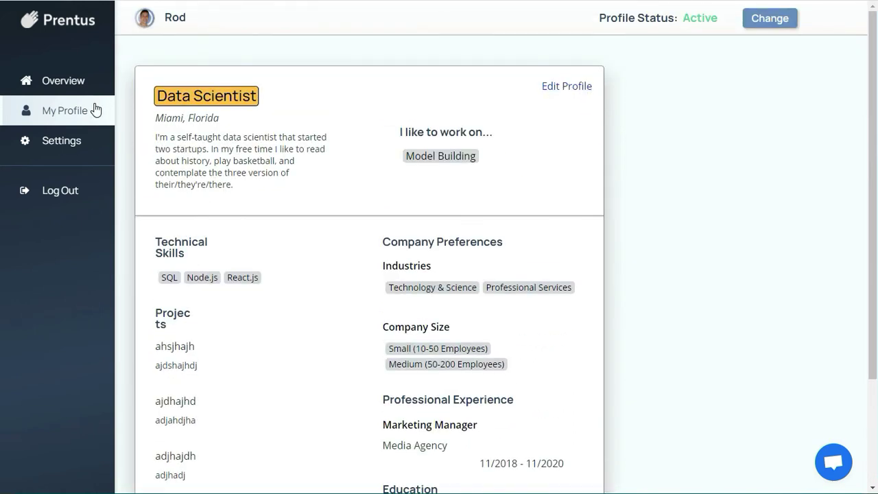
click(81, 84)
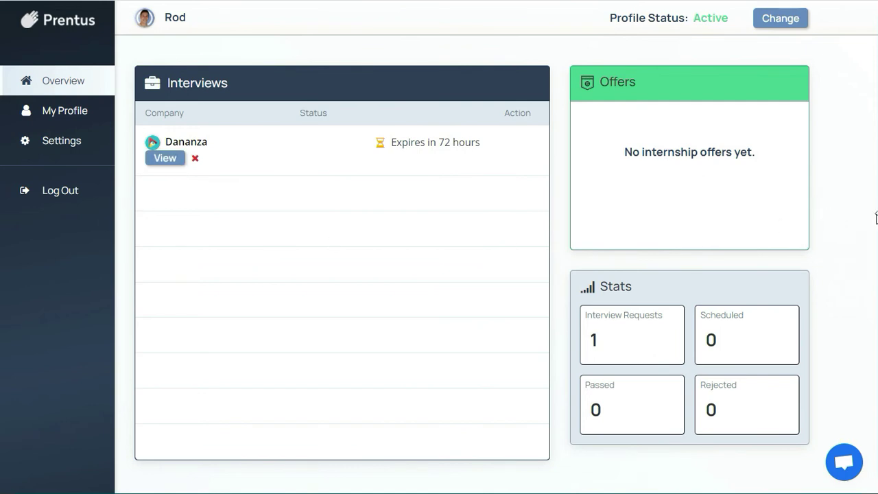
Step: View Dananza's interview request from the Interviews table on the Overview
drag(877, 220, 877, 221)
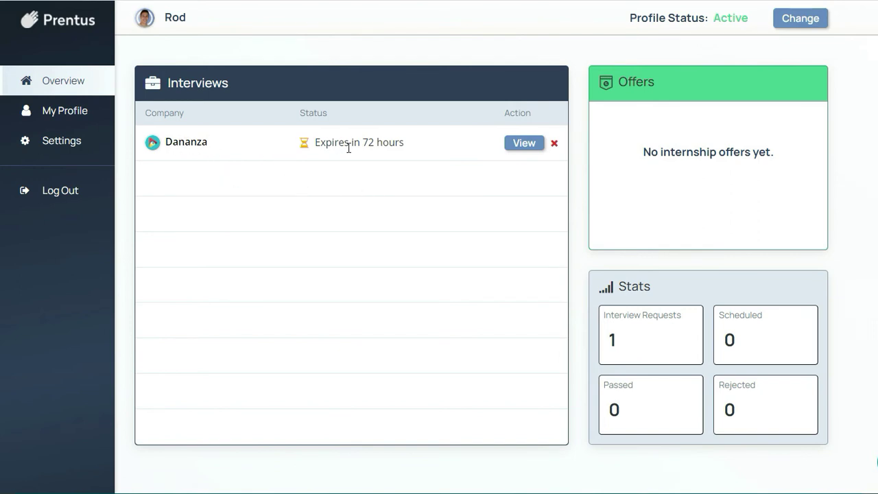
click(516, 146)
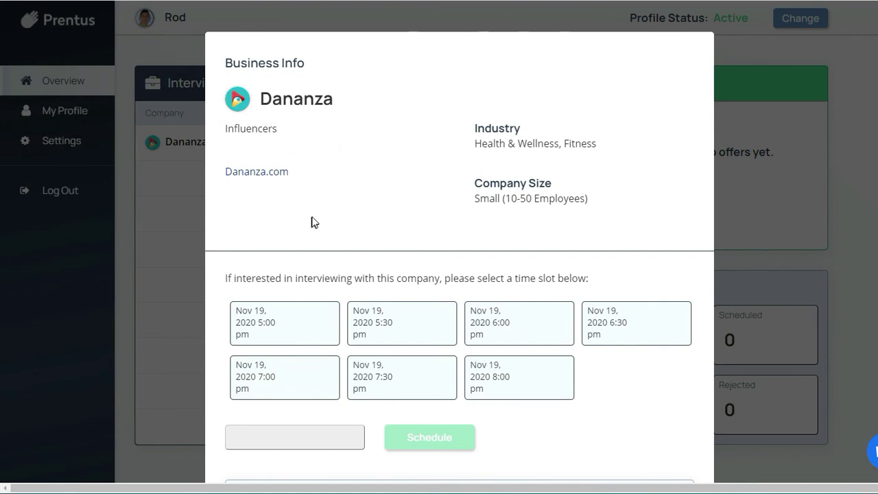
Step: Choose the Nov 19 6:00 pm slot and confirm scheduling the Dananza interview
scroll(333, 253, down, 3)
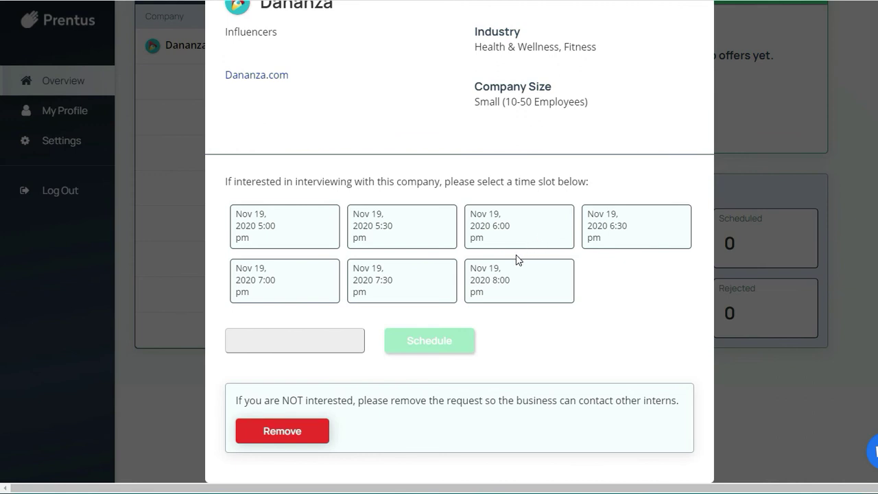
click(331, 233)
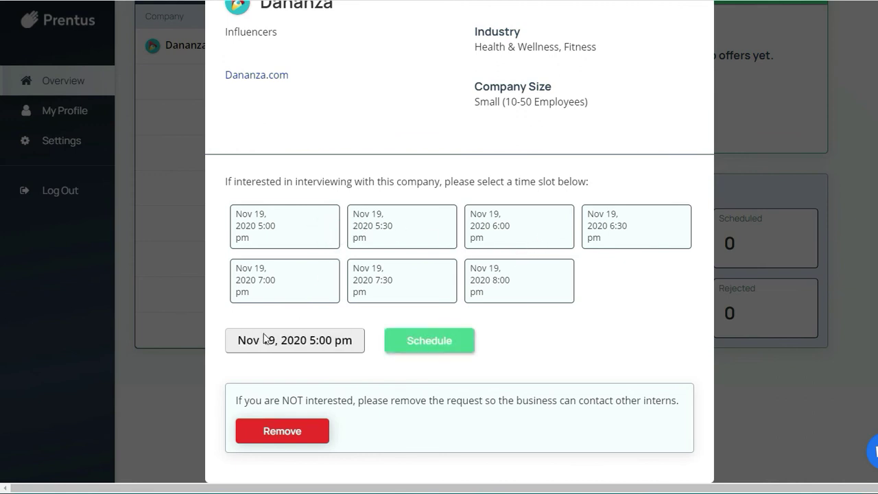
click(423, 218)
click(478, 218)
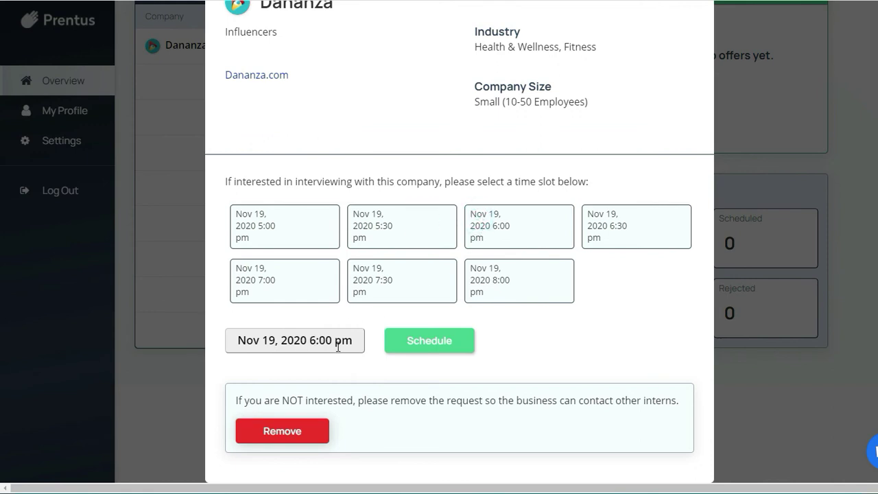
click(231, 341)
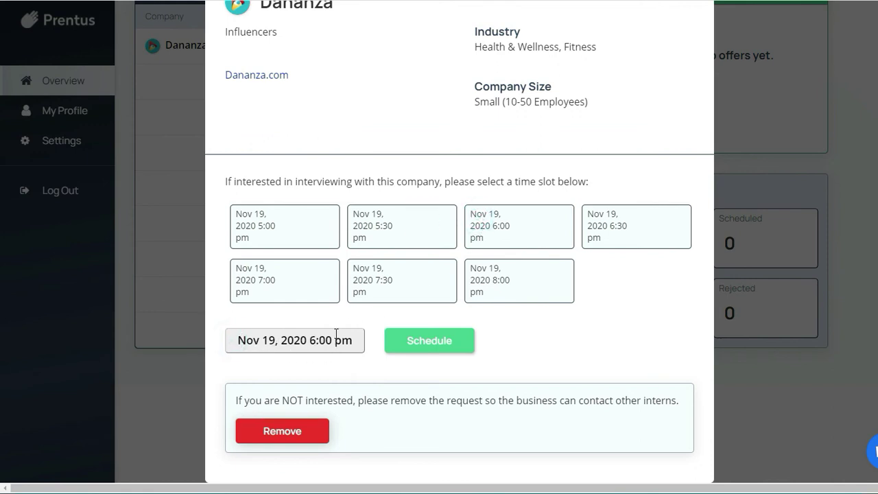
click(417, 344)
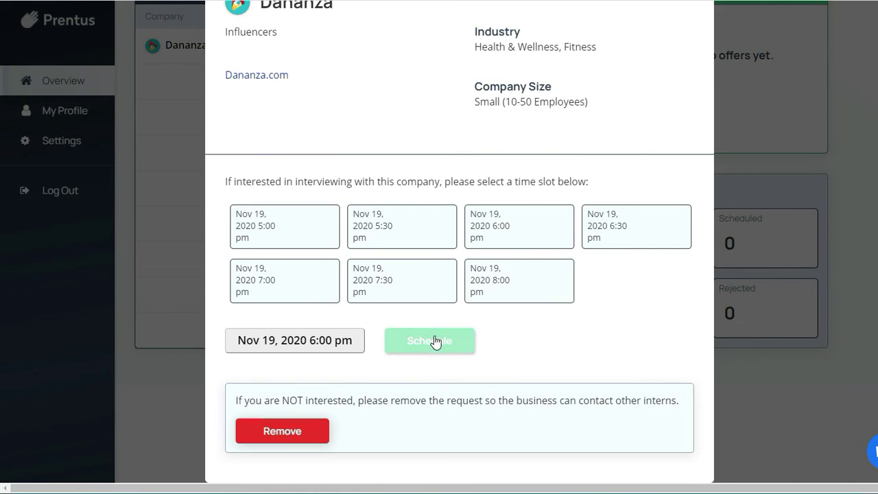
click(444, 407)
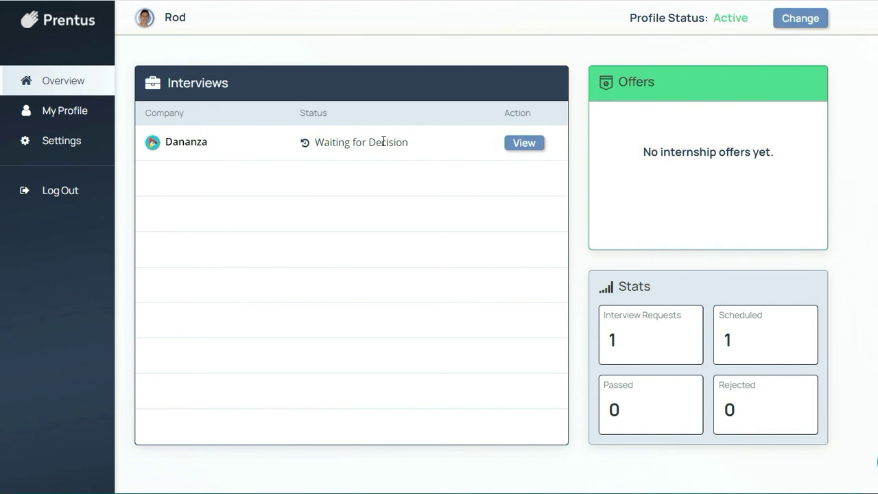
Step: View the Dananza interview row so its $20/hour full-time offer appears
click(521, 142)
click(522, 149)
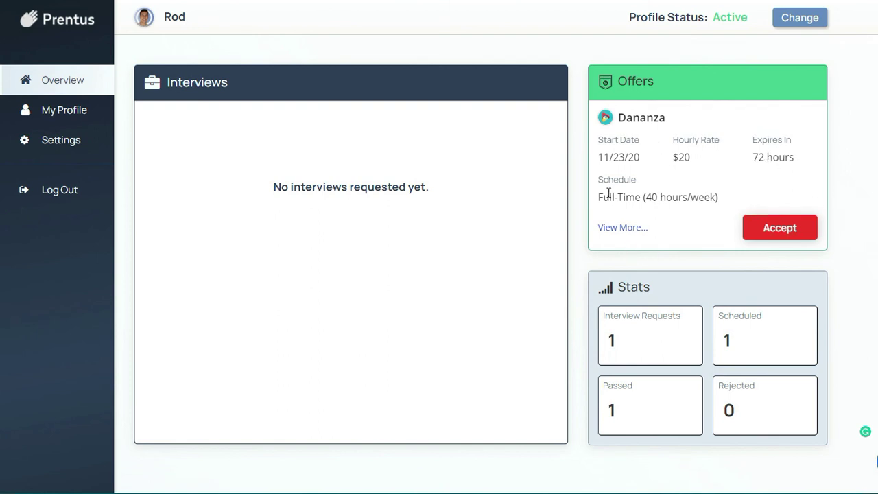
Step: Review Dananza's full offer details, close them, then choose Accept on the offer
click(623, 230)
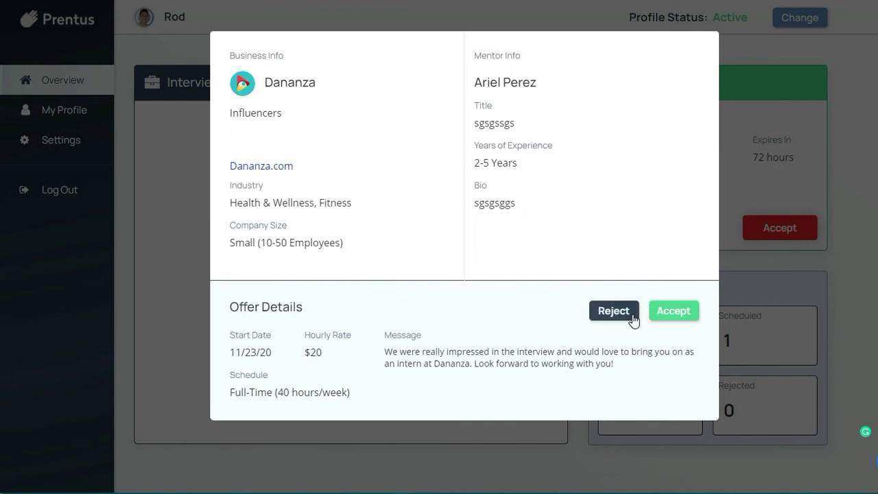
click(748, 278)
click(808, 229)
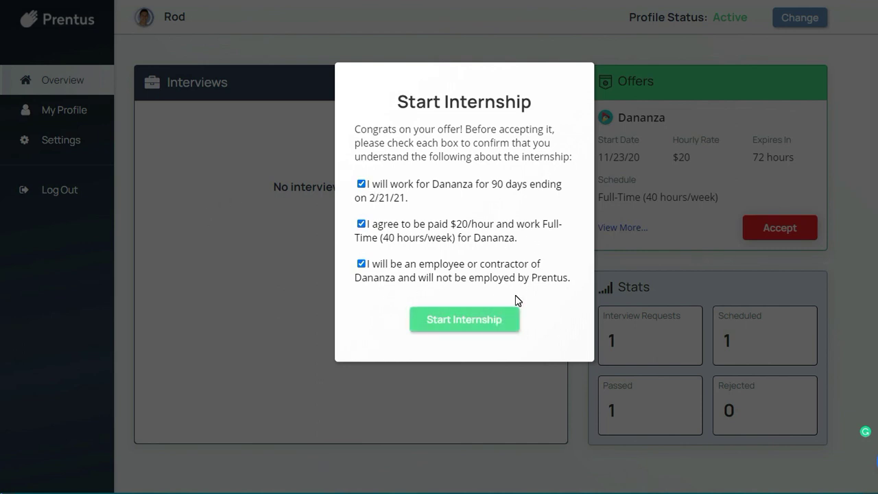
Step: Dismiss the Start Internship dialog without starting, then open and close the support chat
click(729, 469)
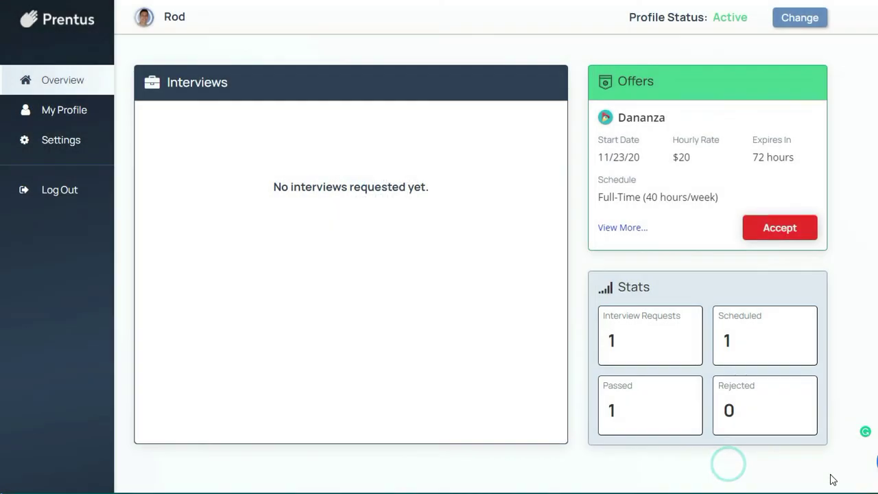
click(877, 468)
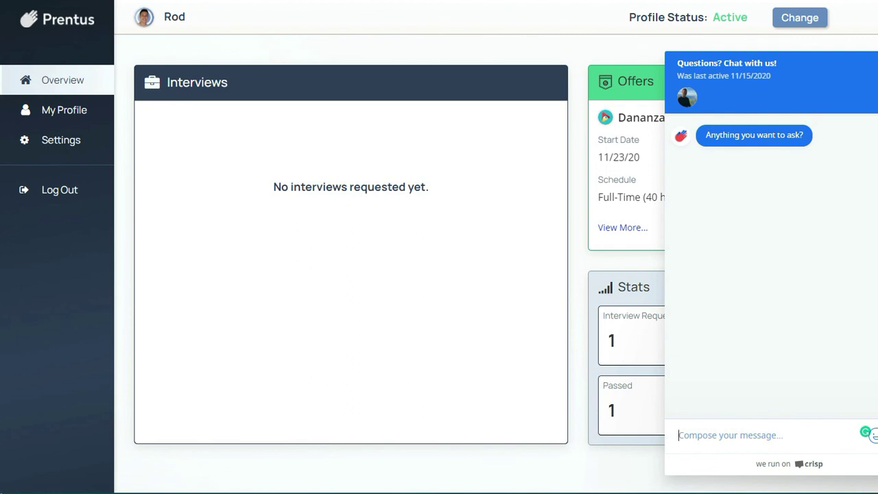
click(876, 468)
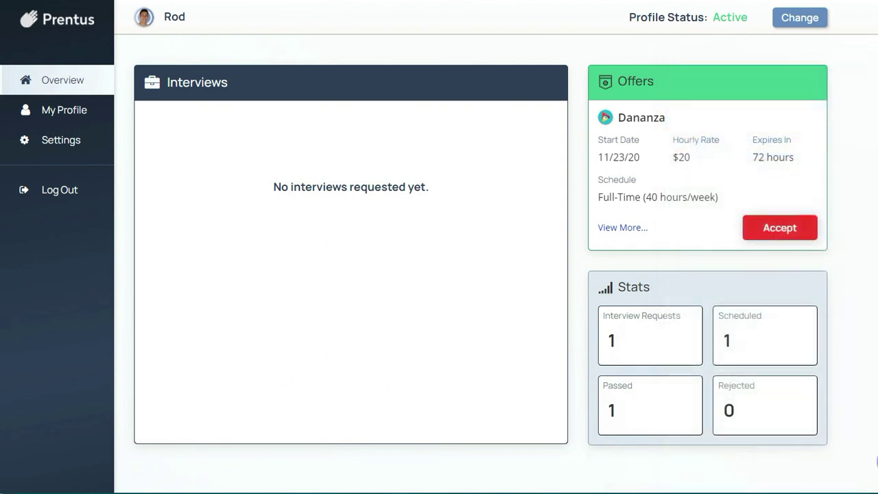